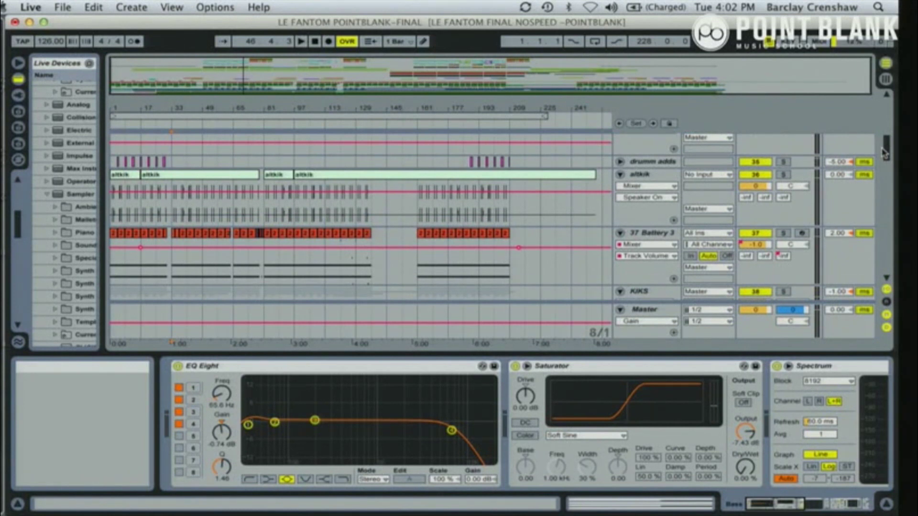
- Play the arrangement and audition the altkik, 37 Battery 3 and KIKS tracks by soloing each in turn
{"action": "left_click", "coordinate": [783, 174]}
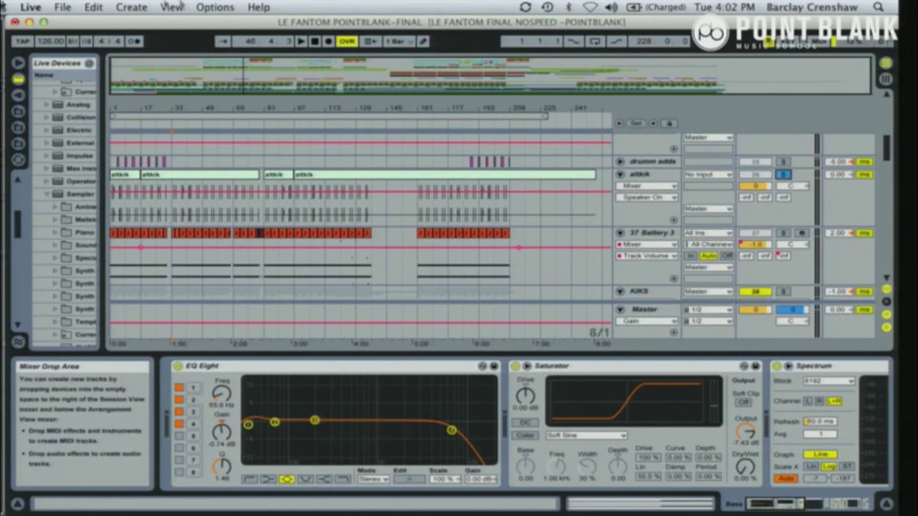
{"action": "left_click", "coordinate": [302, 41]}
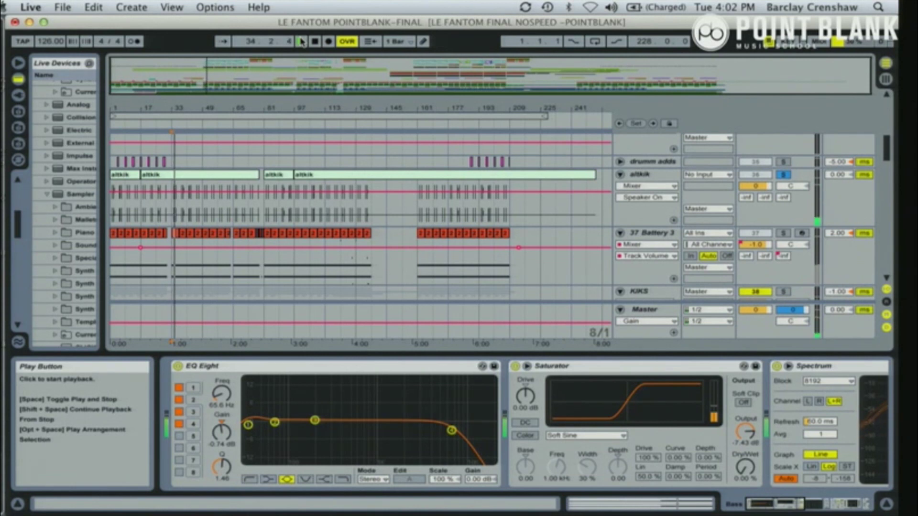
{"action": "left_click", "coordinate": [783, 233]}
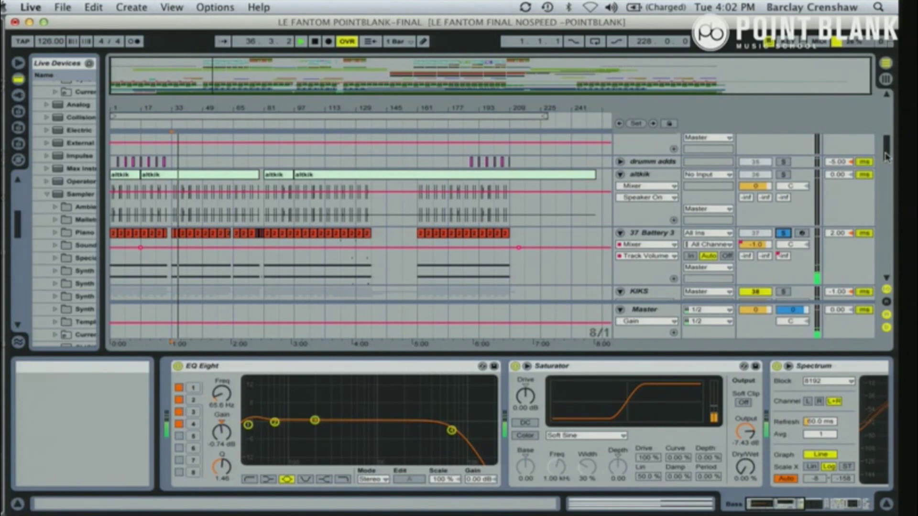
{"action": "scroll", "coordinate": [885, 158], "scroll_direction": "down", "scroll_amount": 3}
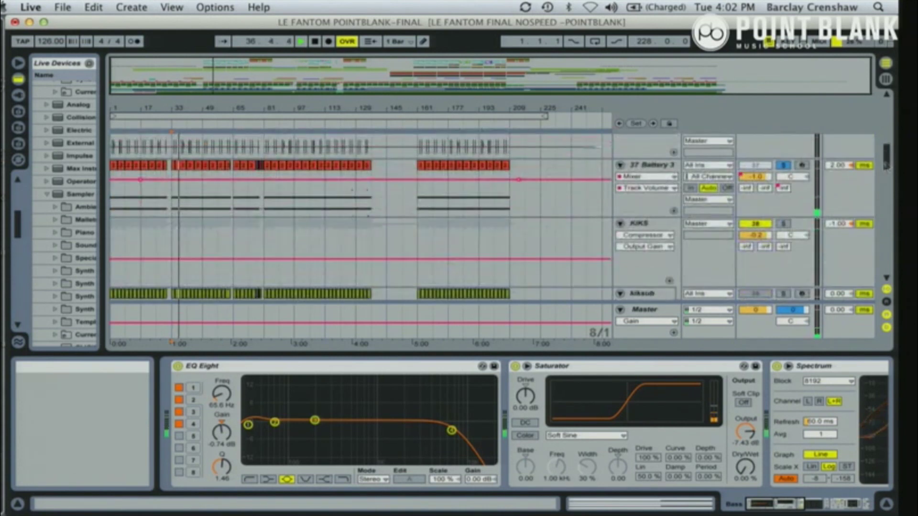
{"action": "left_click", "coordinate": [783, 224]}
{"action": "scroll", "coordinate": [893, 160], "scroll_direction": "down", "scroll_amount": 2}
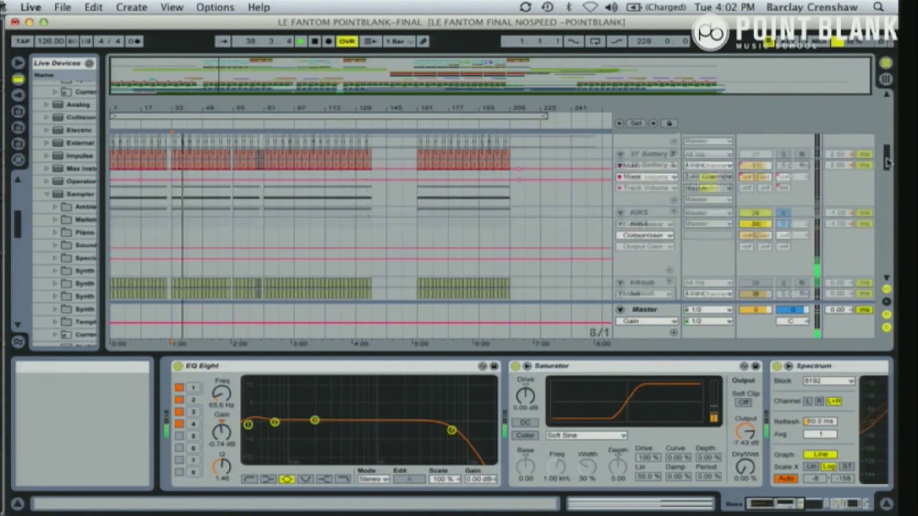
- Look through the kiksub, midkick and mainkik layers of the KIKS group and turn off the group's solo
{"action": "scroll", "coordinate": [889, 167], "scroll_direction": "down", "scroll_amount": 3}
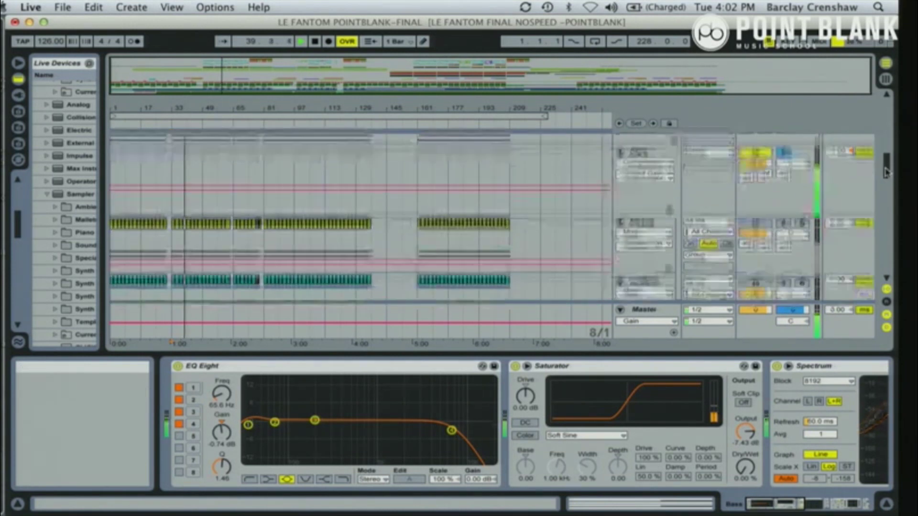
{"action": "left_click_drag", "start_coordinate": [888, 180], "coordinate": [887, 182]}
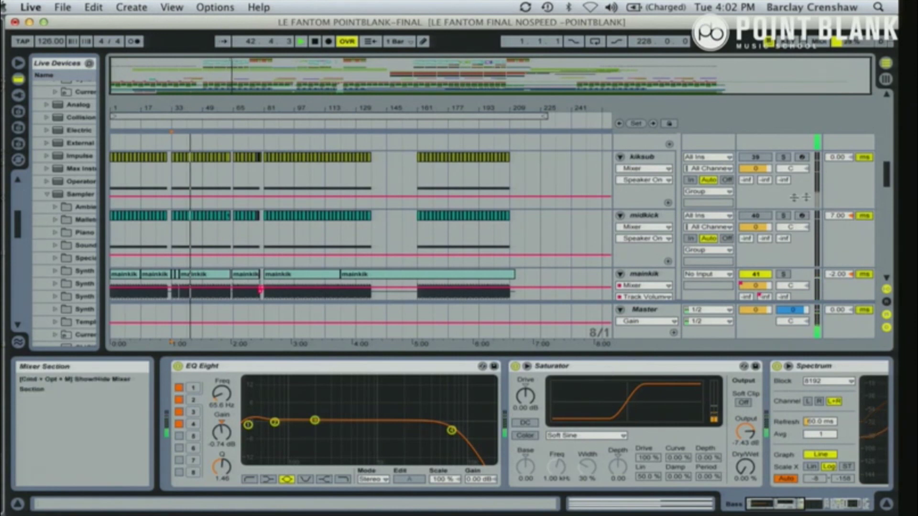
{"action": "left_click_drag", "start_coordinate": [888, 187], "coordinate": [887, 169]}
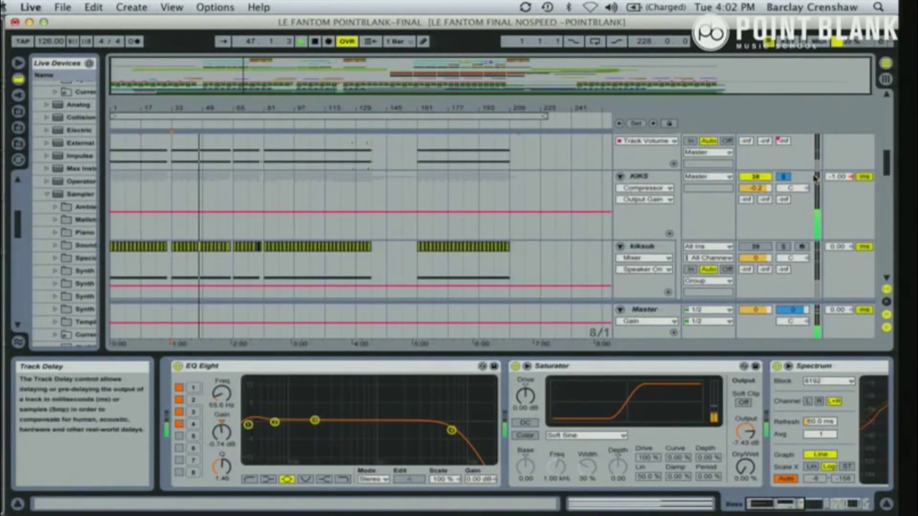
{"action": "left_click", "coordinate": [783, 177]}
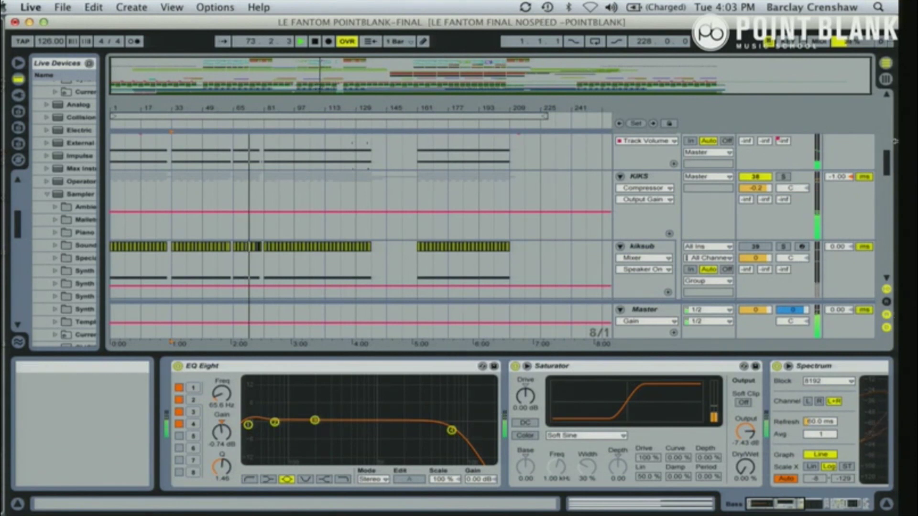
- Stop playback and display the device chain of the KIKS group
{"action": "mouse_move", "coordinate": [886, 163]}
{"action": "left_mouse_down"}
{"action": "mouse_move", "coordinate": [888, 139]}
{"action": "mouse_move", "coordinate": [888, 166]}
{"action": "left_mouse_up"}
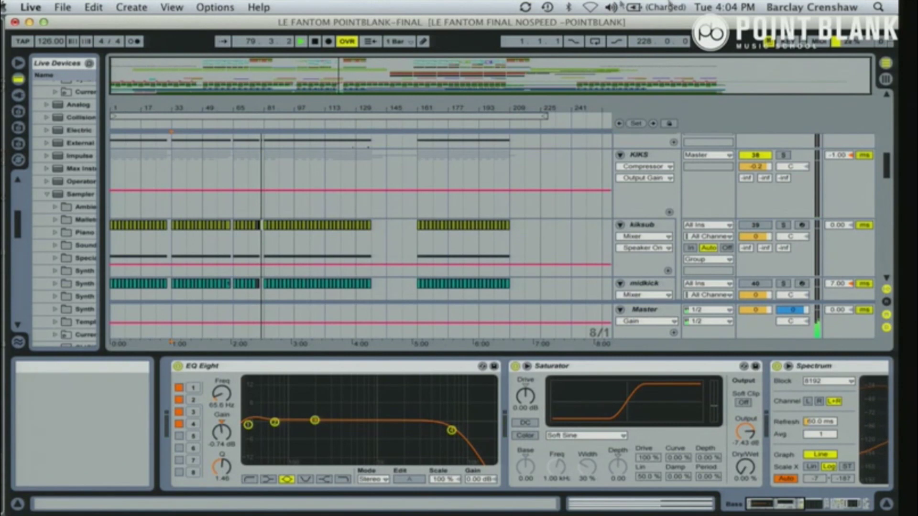
{"action": "left_click", "coordinate": [315, 42]}
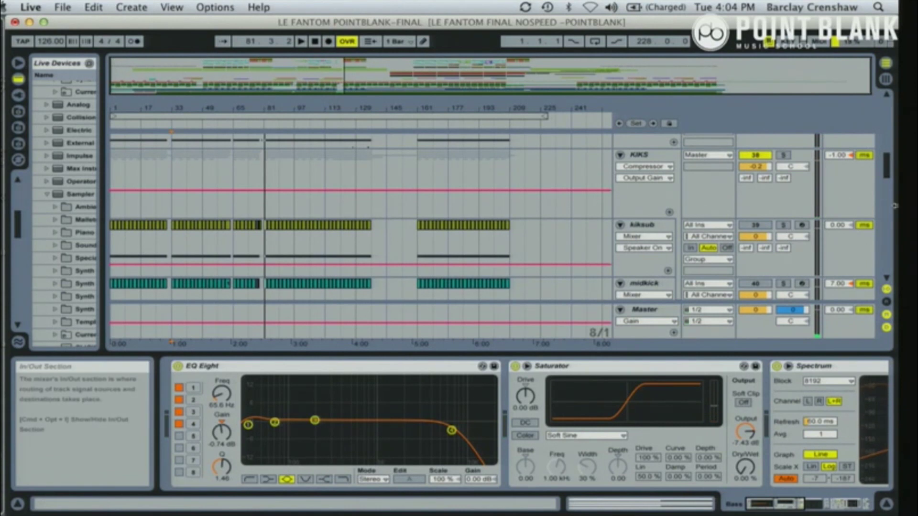
{"action": "left_click", "coordinate": [639, 155]}
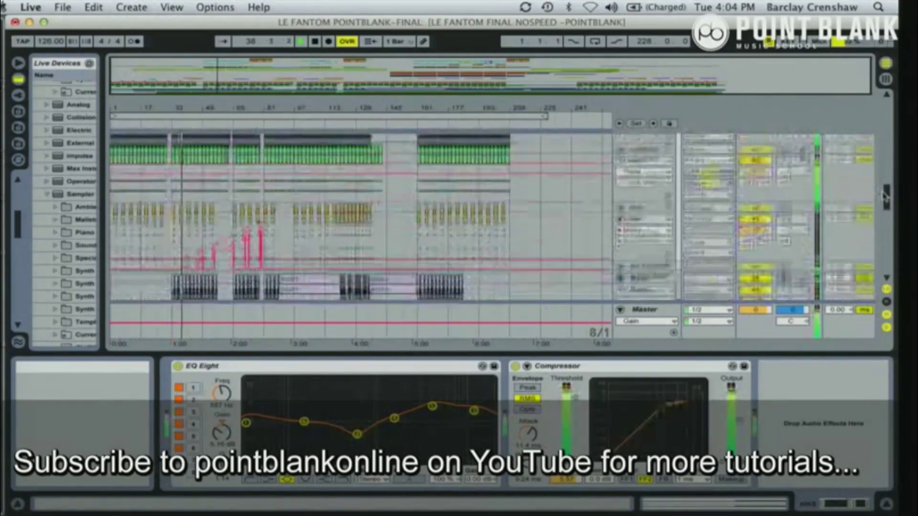
- Audition the mainkik track and the first Bass track in BASSGRP in solo, and turn off the Bass solo
{"action": "mouse_move", "coordinate": [883, 196]}
{"action": "left_mouse_down"}
{"action": "mouse_move", "coordinate": [884, 163]}
{"action": "mouse_move", "coordinate": [887, 195]}
{"action": "left_mouse_up"}
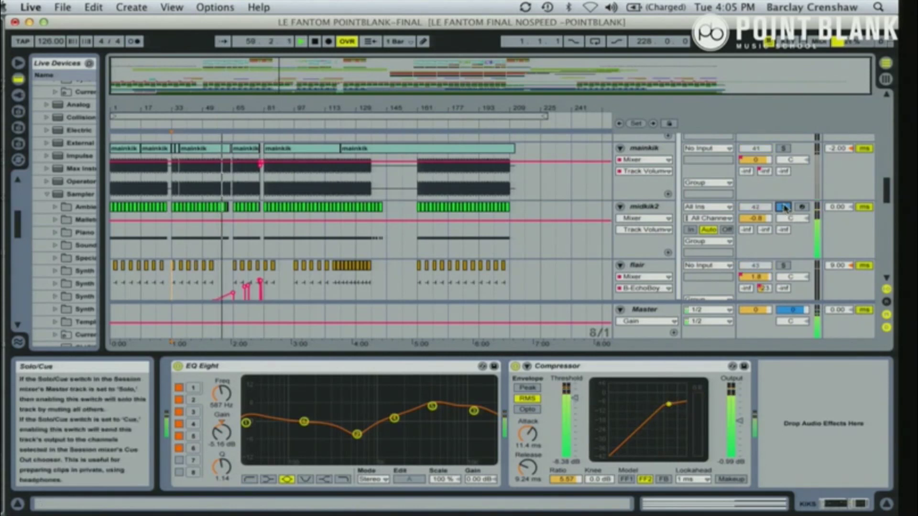
{"action": "left_click", "coordinate": [783, 149]}
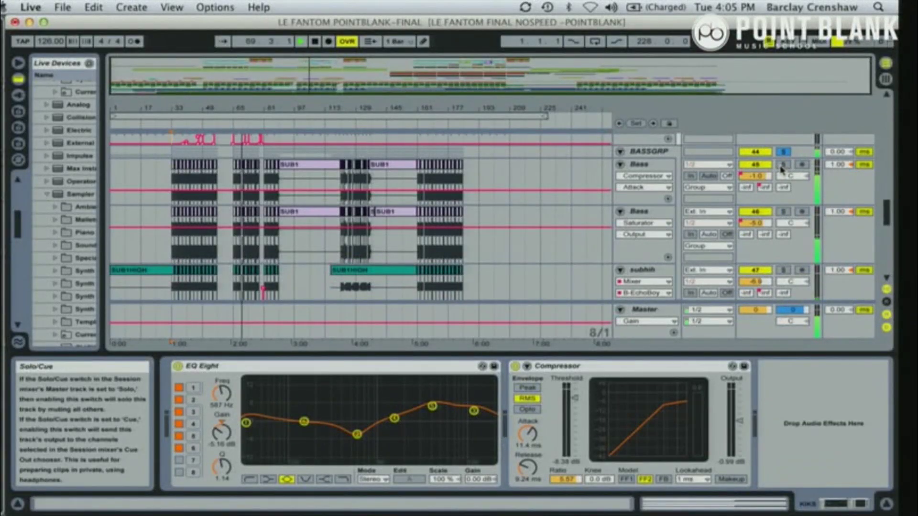
{"action": "left_click", "coordinate": [782, 165]}
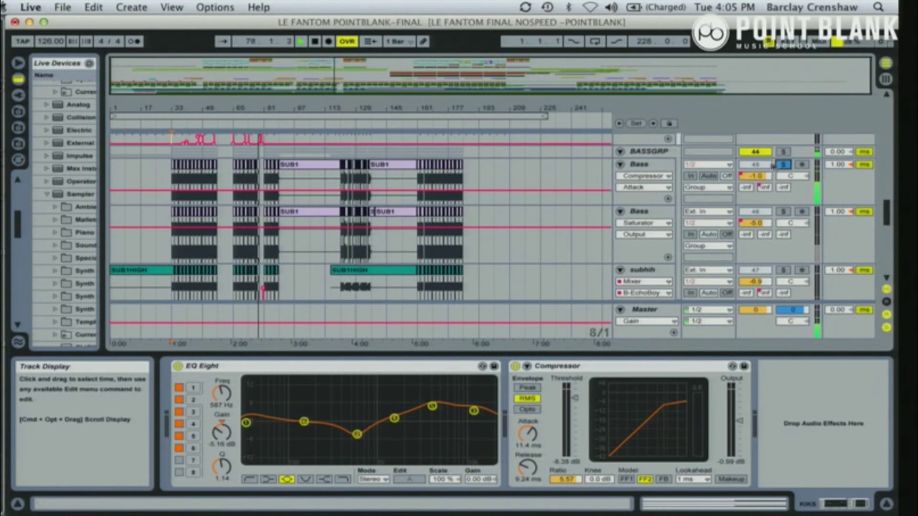
{"action": "scroll", "coordinate": [887, 210], "scroll_direction": "down", "scroll_amount": 1}
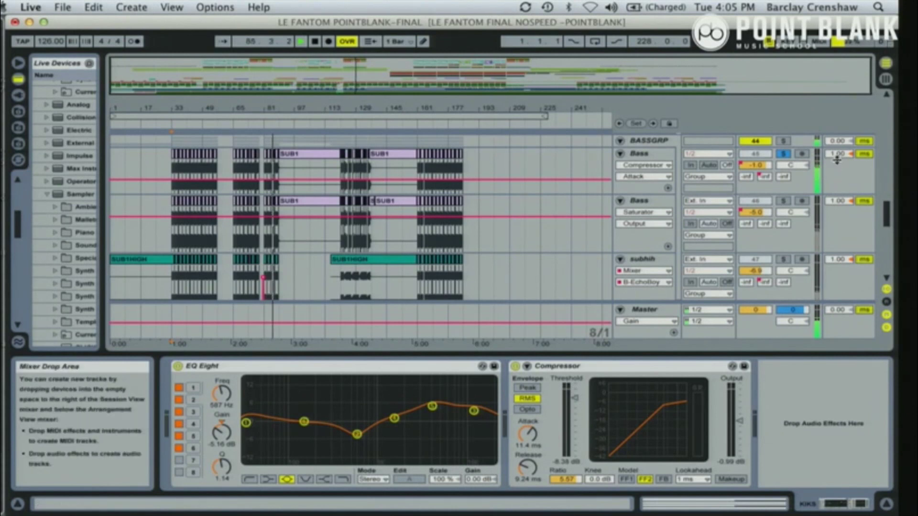
{"action": "left_click", "coordinate": [783, 153]}
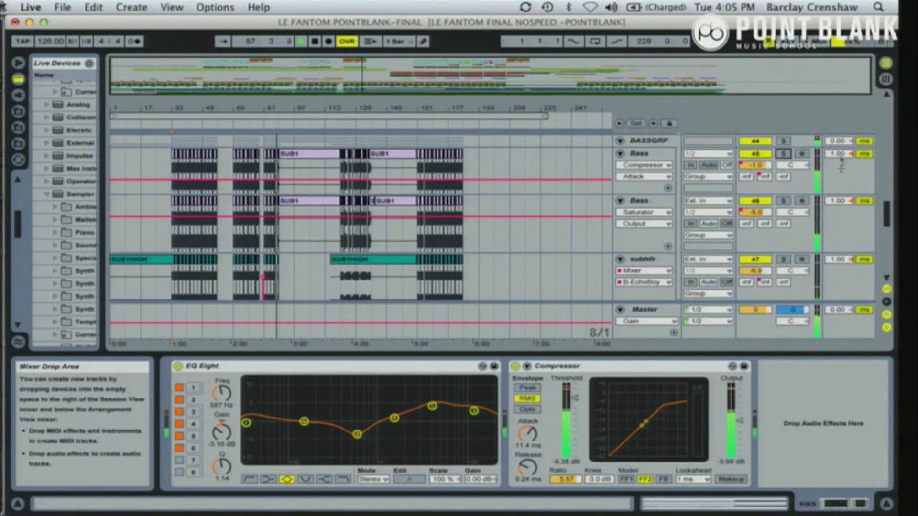
- Examine the track delay settings of the kick layers in the KIKS group
{"action": "left_click_drag", "start_coordinate": [886, 209], "coordinate": [886, 184]}
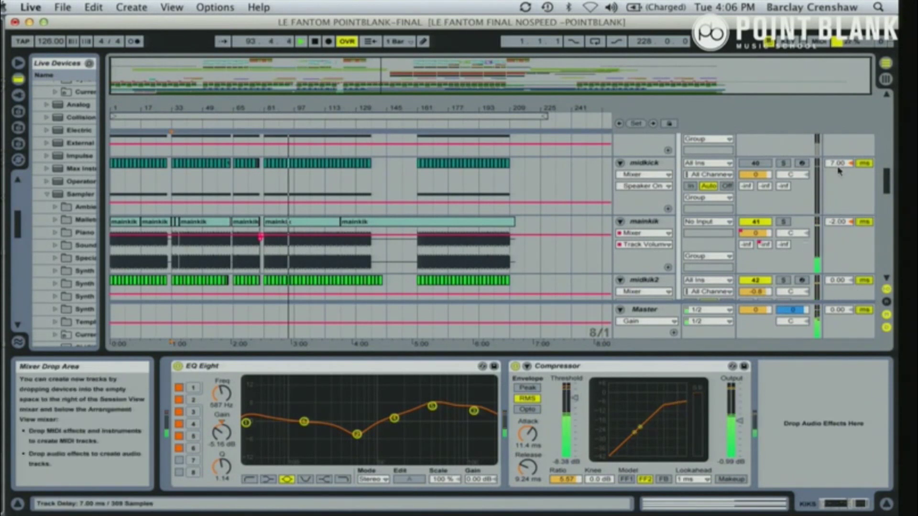
{"action": "left_click_drag", "start_coordinate": [886, 179], "coordinate": [882, 161]}
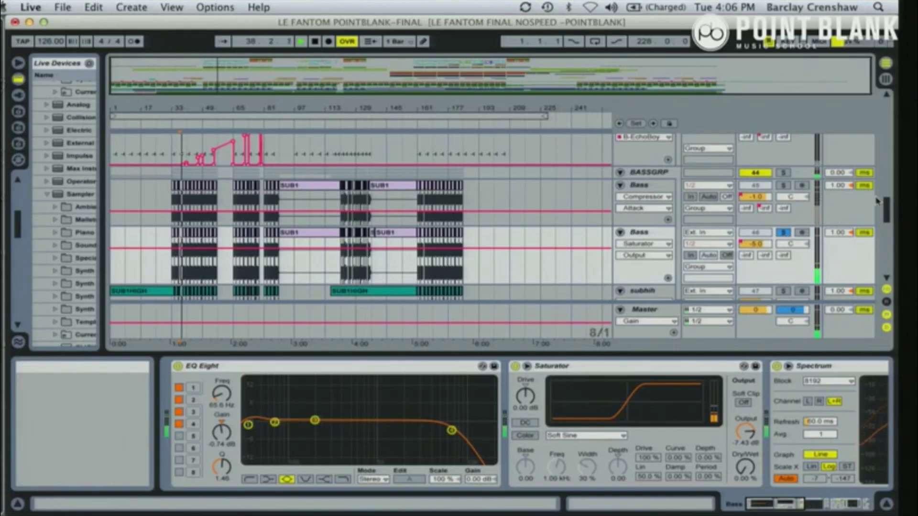
- Solo the subhih track in the bass group and raise the listening volume
{"action": "scroll", "coordinate": [886, 207], "scroll_direction": "down", "scroll_amount": 3}
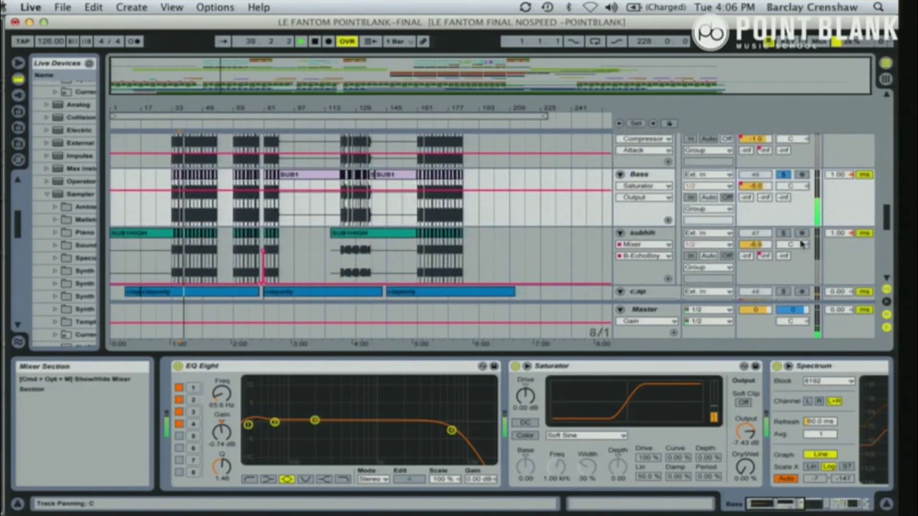
{"action": "left_click", "coordinate": [784, 233]}
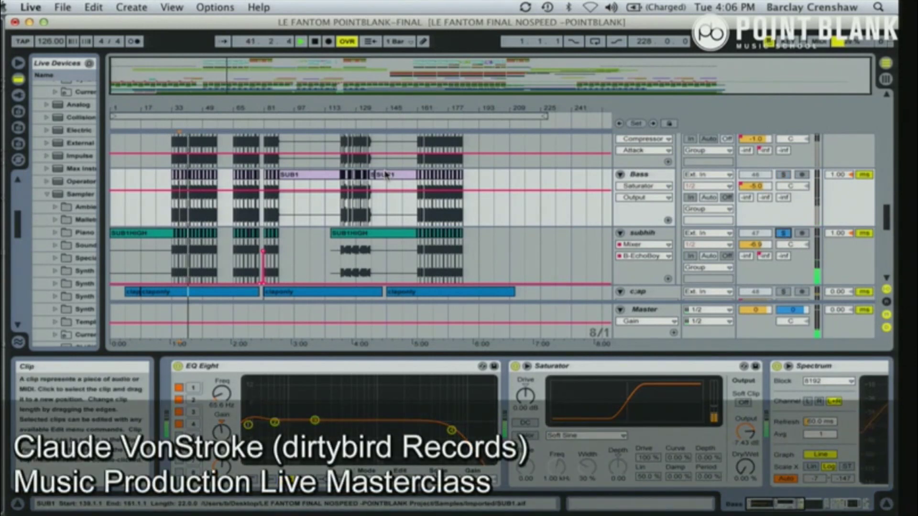
{"action": "key", "text": "XF86AudioRaiseVolume"}
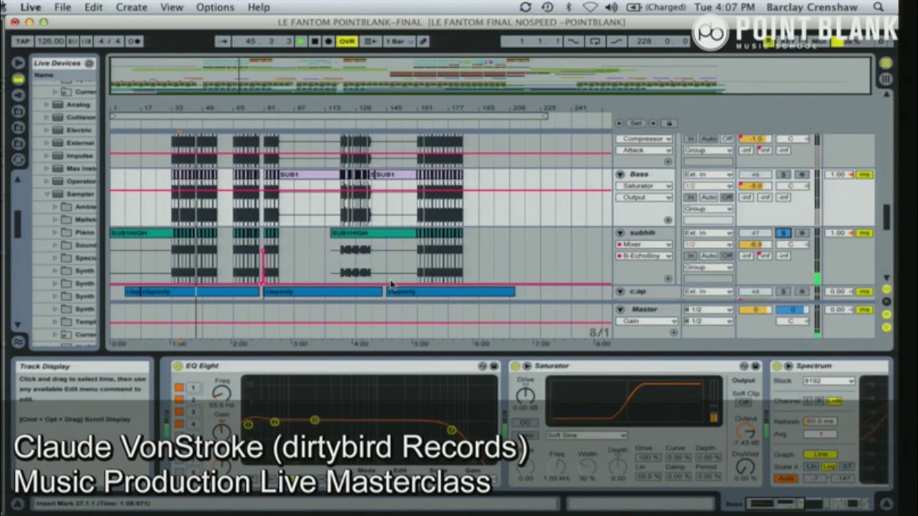
- Display the subhih track's devices and examine its low-frequency content in the Spectrum graph
{"action": "left_click", "coordinate": [648, 234]}
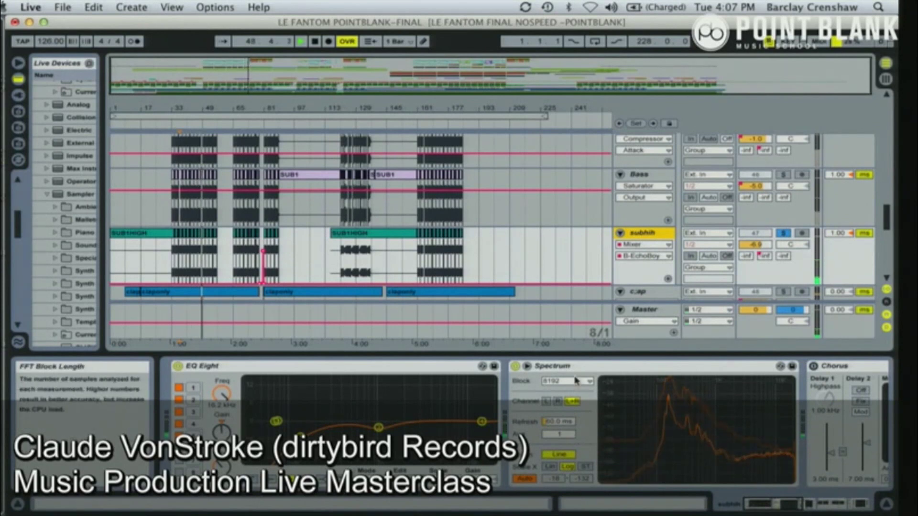
{"action": "left_click", "coordinate": [564, 367]}
{"action": "left_click_drag", "start_coordinate": [762, 506], "coordinate": [781, 507]}
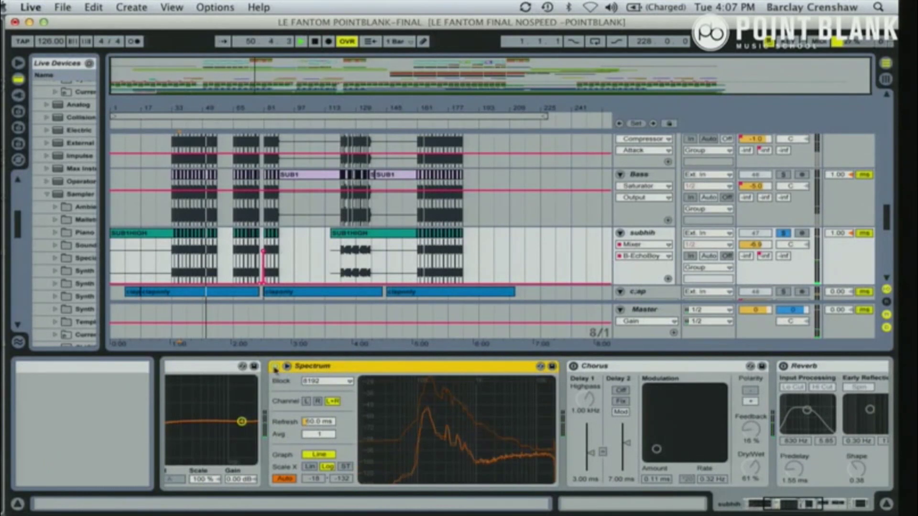
{"action": "mouse_move", "coordinate": [383, 404]}
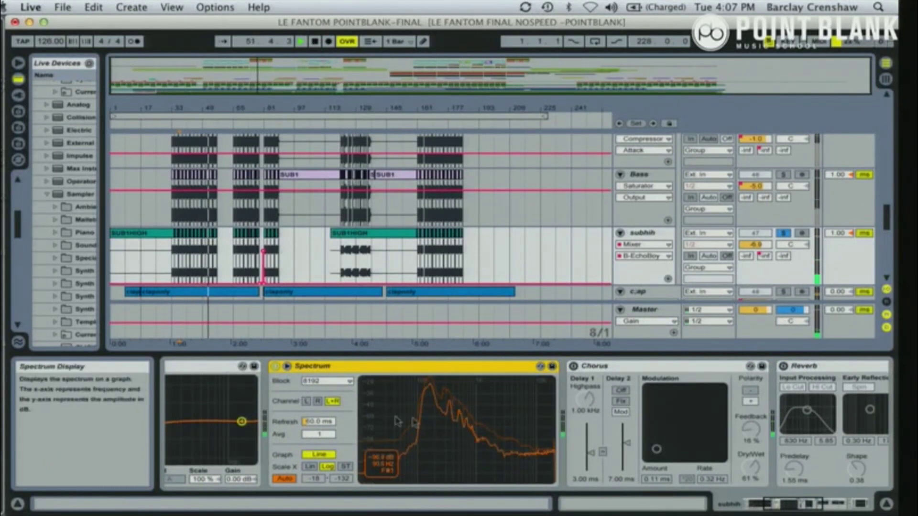
{"action": "left_click_drag", "start_coordinate": [780, 507], "coordinate": [761, 512]}
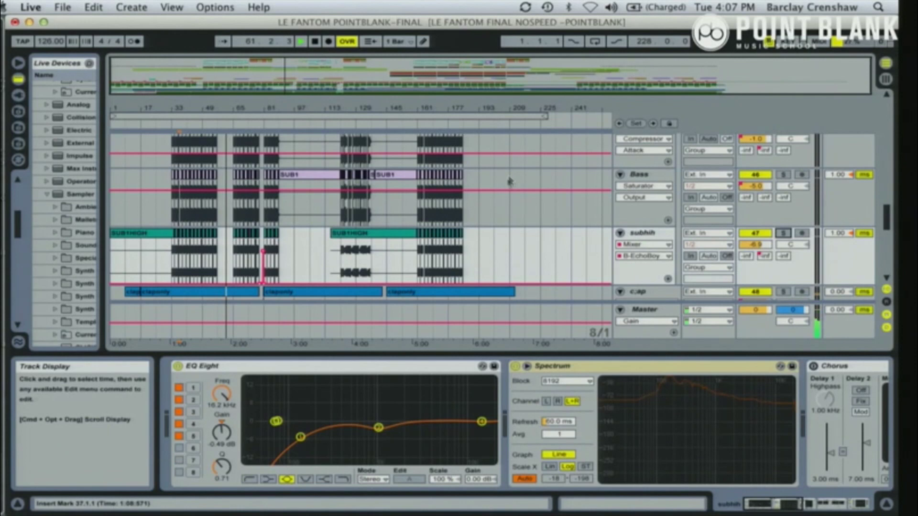
- Play from around bar 69, solo the c;ap track and display its device chain
{"action": "left_click", "coordinate": [243, 252]}
{"action": "left_click", "coordinate": [301, 42]}
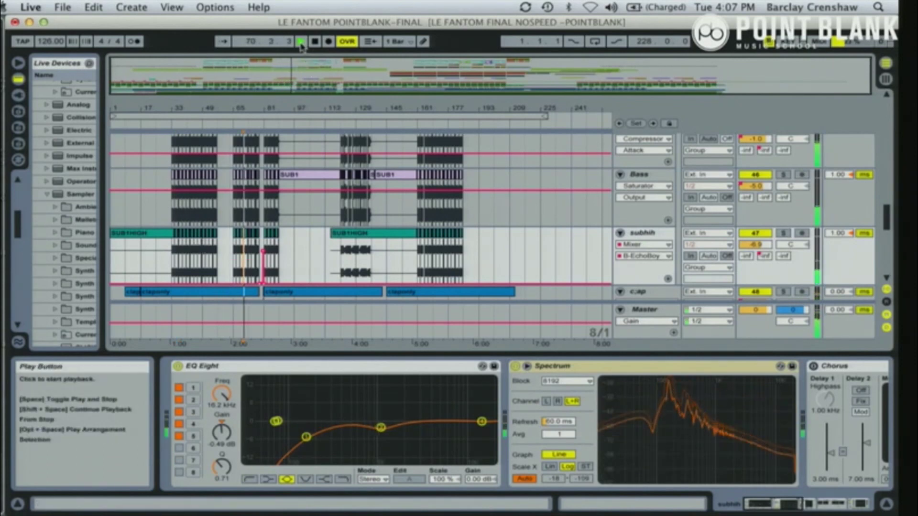
{"action": "scroll", "coordinate": [889, 238], "scroll_direction": "down", "scroll_amount": 3}
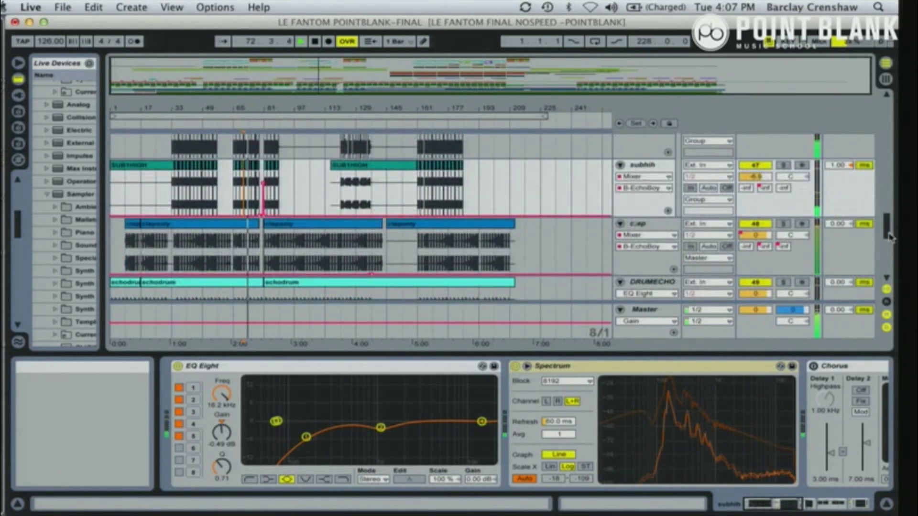
{"action": "scroll", "coordinate": [833, 201], "scroll_direction": "down", "scroll_amount": 3}
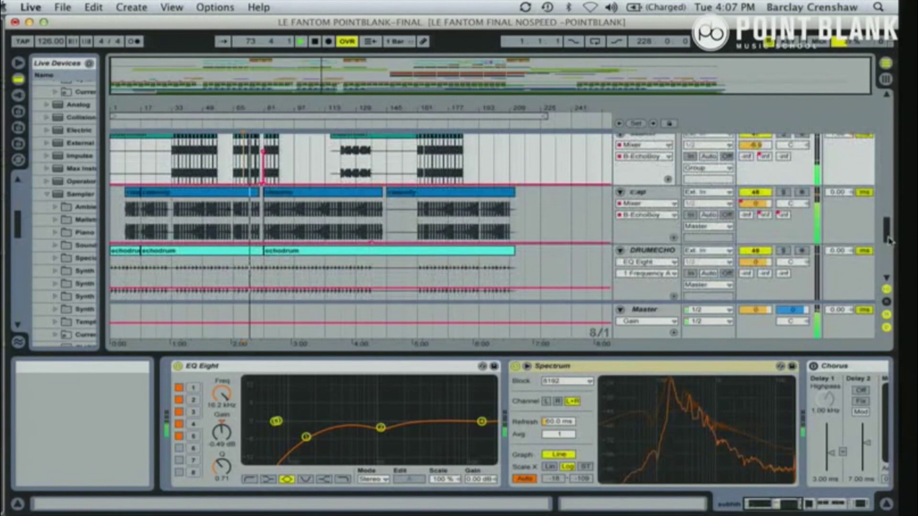
{"action": "left_click", "coordinate": [784, 182]}
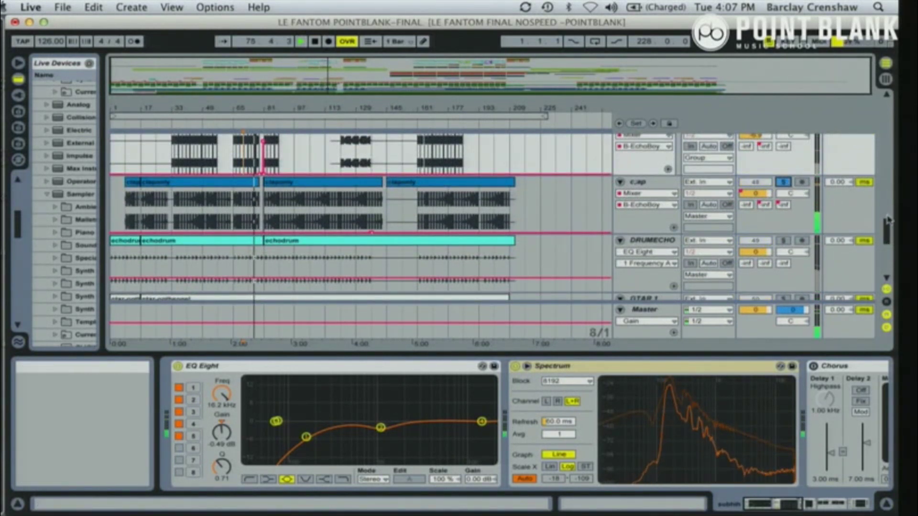
{"action": "scroll", "coordinate": [887, 230], "scroll_direction": "down", "scroll_amount": 2}
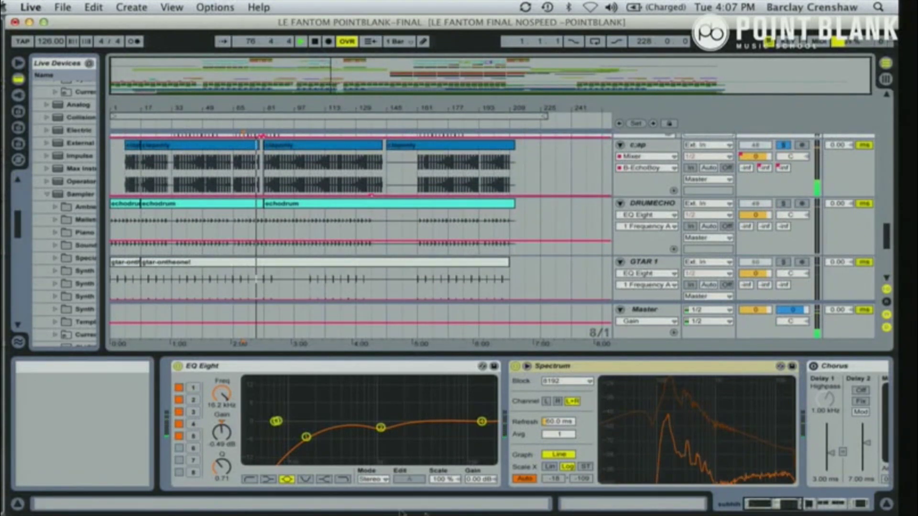
{"action": "left_click", "coordinate": [649, 147]}
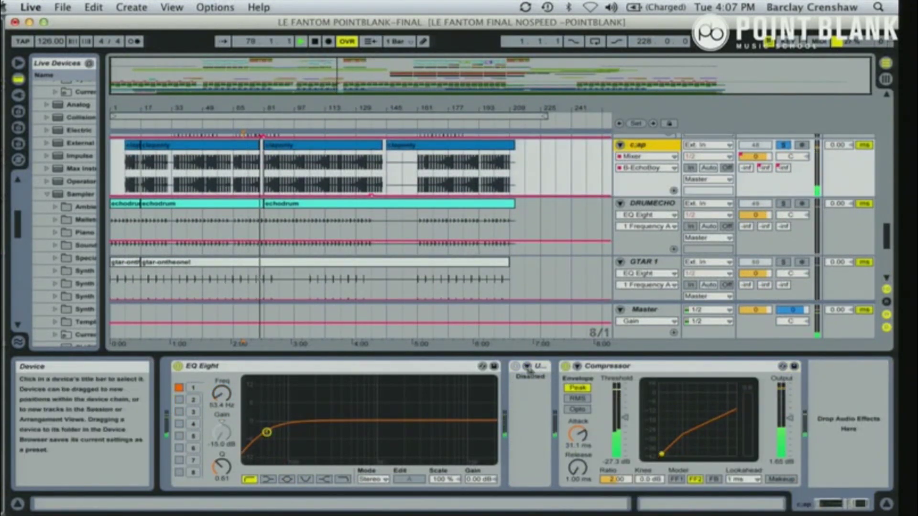
- Audition the DRUMECHO and GTAR 1 tracks by soloing each in turn
{"action": "scroll", "coordinate": [879, 232], "scroll_direction": "down", "scroll_amount": 2}
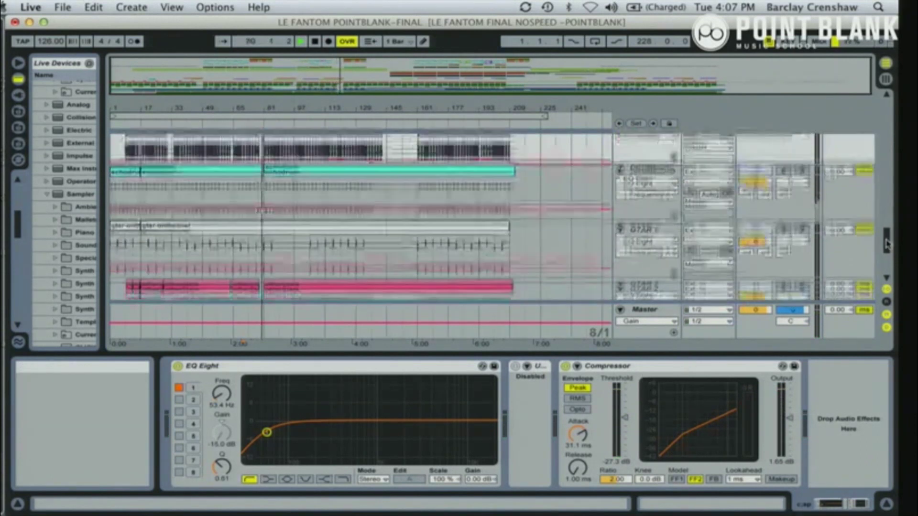
{"action": "left_click", "coordinate": [783, 168]}
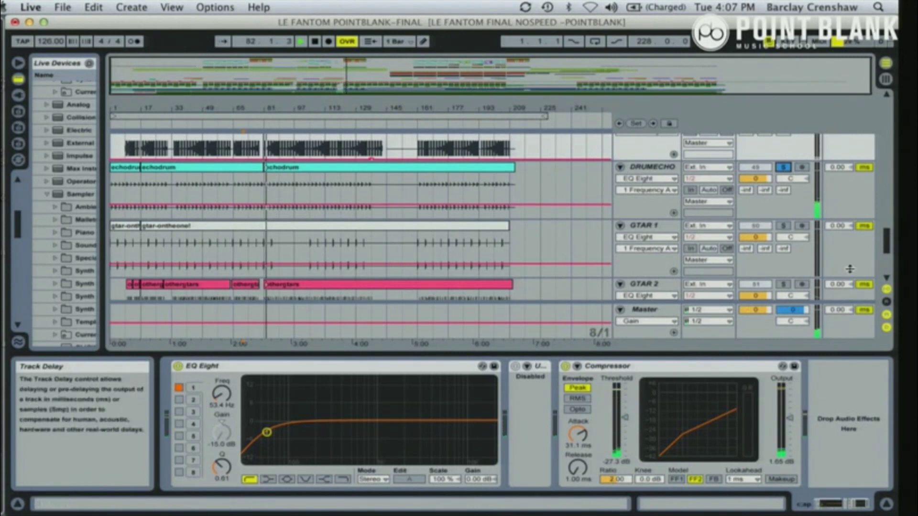
{"action": "left_click", "coordinate": [783, 226]}
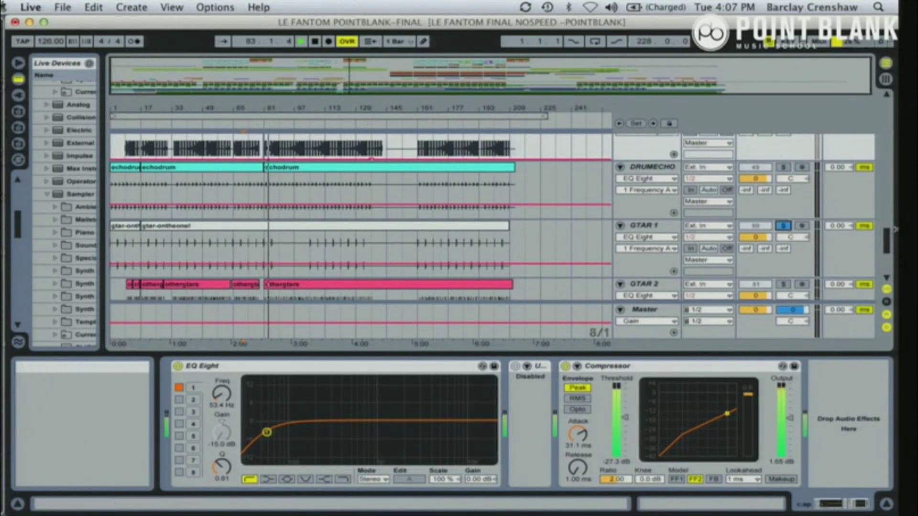
- Audition the GTAR 2, HORNSTAB and SNARE tracks by soloing each in turn
{"action": "scroll", "coordinate": [860, 239], "scroll_direction": "down", "scroll_amount": 5}
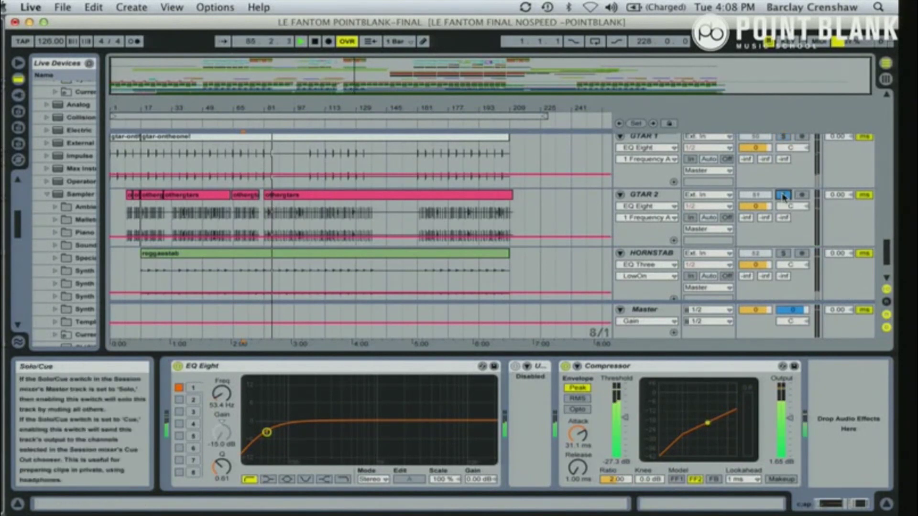
{"action": "scroll", "coordinate": [825, 256], "scroll_direction": "down", "scroll_amount": 3}
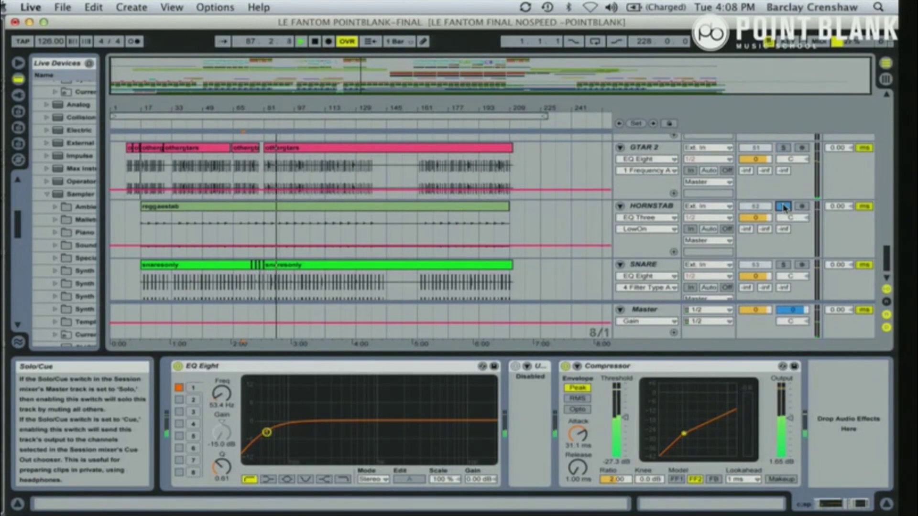
{"action": "scroll", "coordinate": [811, 257], "scroll_direction": "down", "scroll_amount": 1}
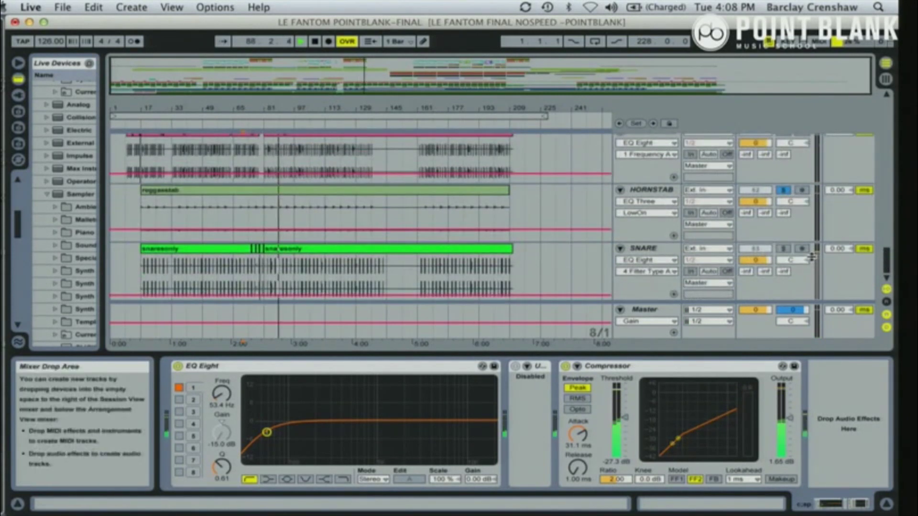
{"action": "left_click", "coordinate": [784, 249]}
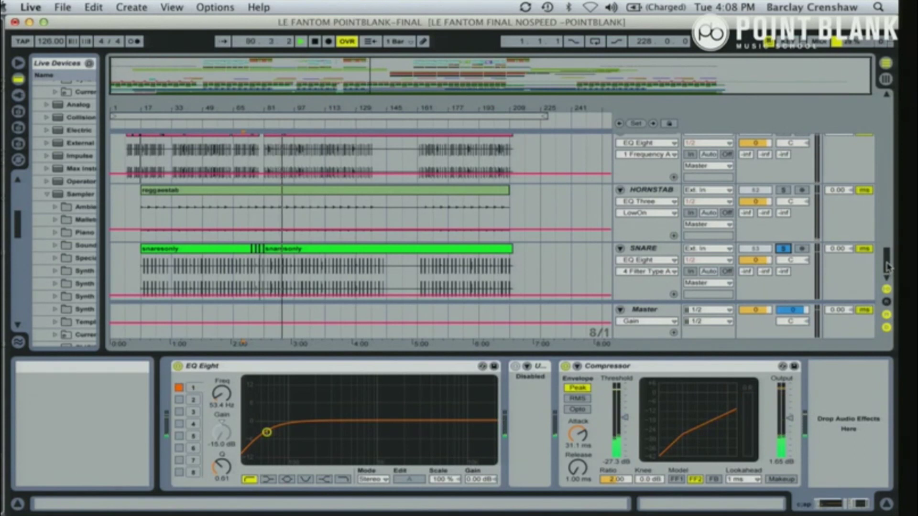
- Stop playback and unfold the VOX group to show its individual vocal tracks
{"action": "left_click_drag", "start_coordinate": [886, 266], "coordinate": [885, 231]}
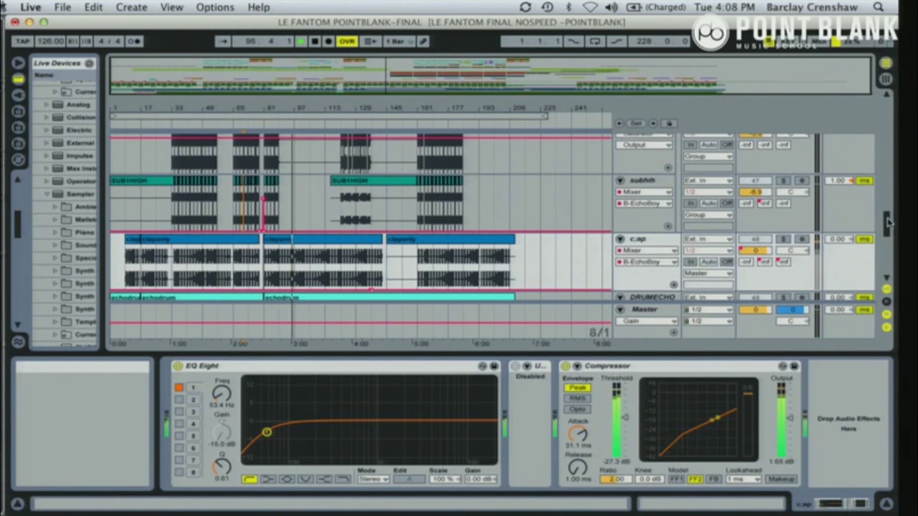
{"action": "left_click_drag", "start_coordinate": [887, 223], "coordinate": [885, 105]}
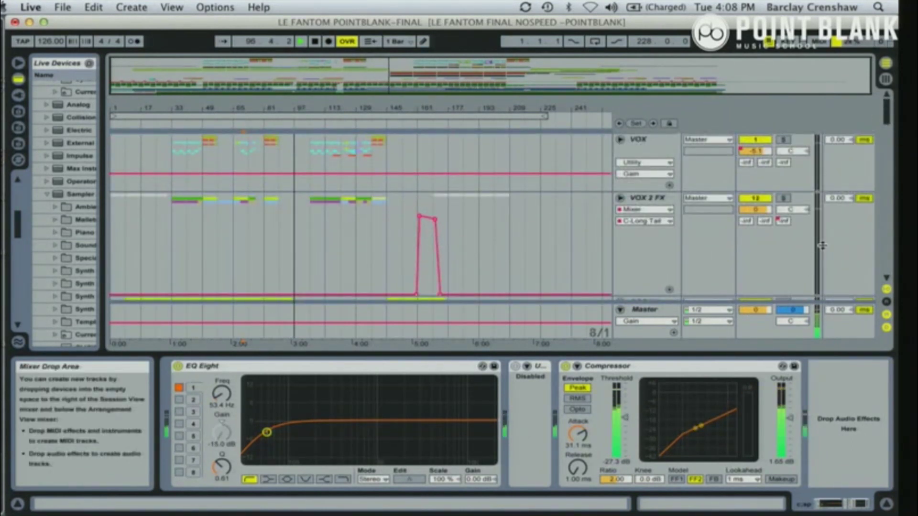
{"action": "left_click", "coordinate": [314, 41]}
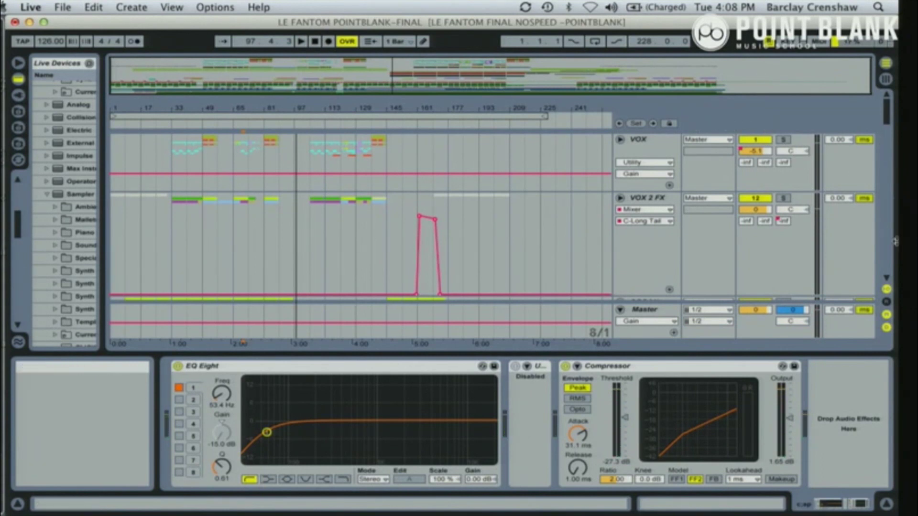
{"action": "left_click", "coordinate": [620, 140]}
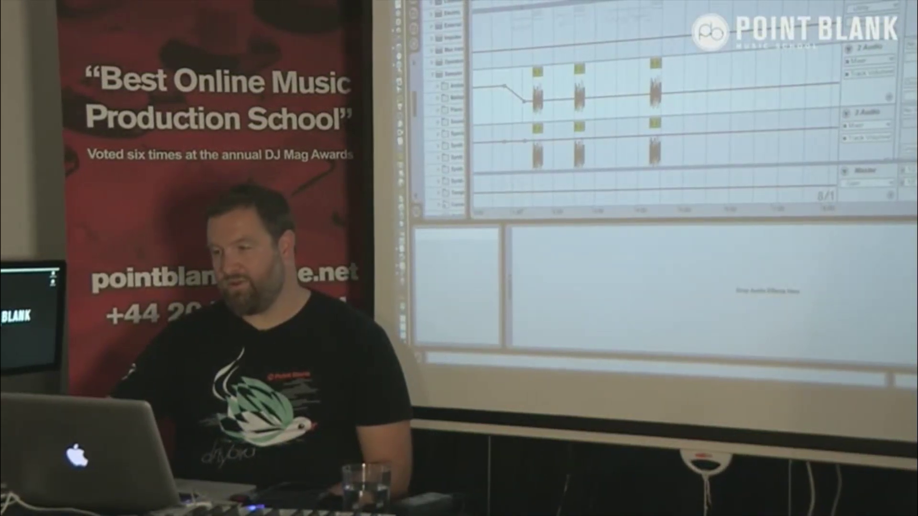
{"action": "scroll", "coordinate": [655, 105], "scroll_direction": "down", "scroll_amount": 3}
{"action": "scroll", "coordinate": [655, 106], "scroll_direction": "down", "scroll_amount": 3}
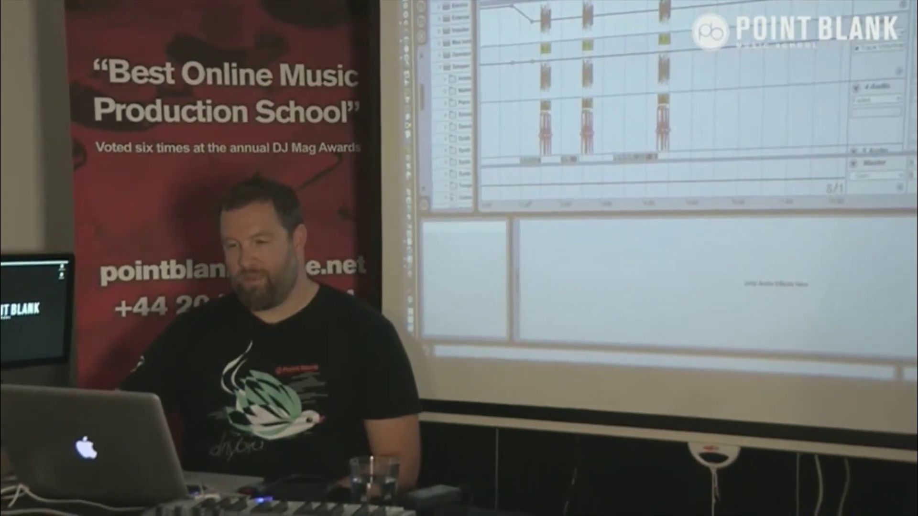
- Solo the VOX group, listen to it around bar 44 and stop playback
{"action": "key", "text": "plus"}
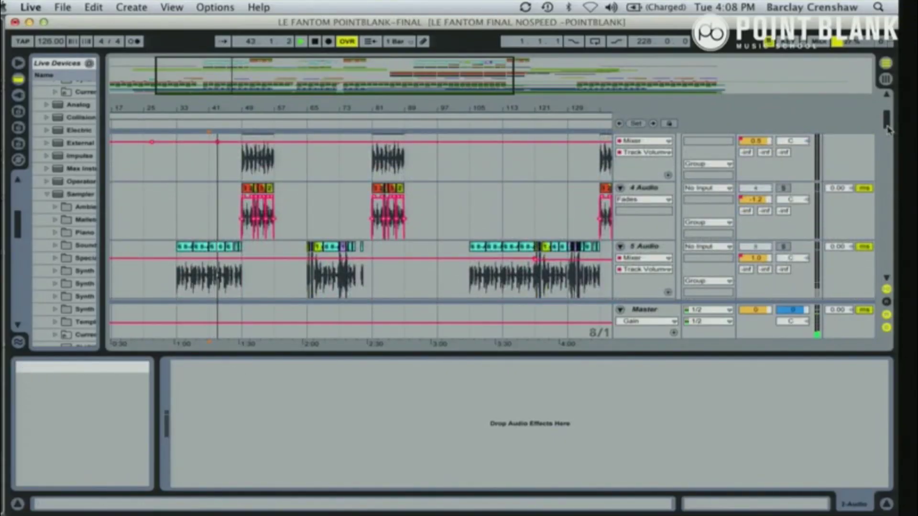
{"action": "left_click_drag", "start_coordinate": [887, 129], "coordinate": [878, 113]}
{"action": "left_click", "coordinate": [784, 139]}
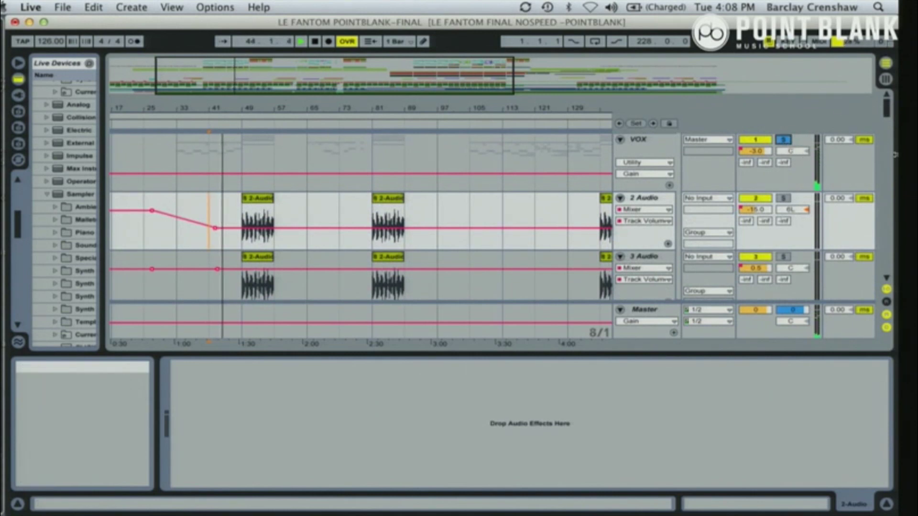
{"action": "left_click", "coordinate": [315, 41]}
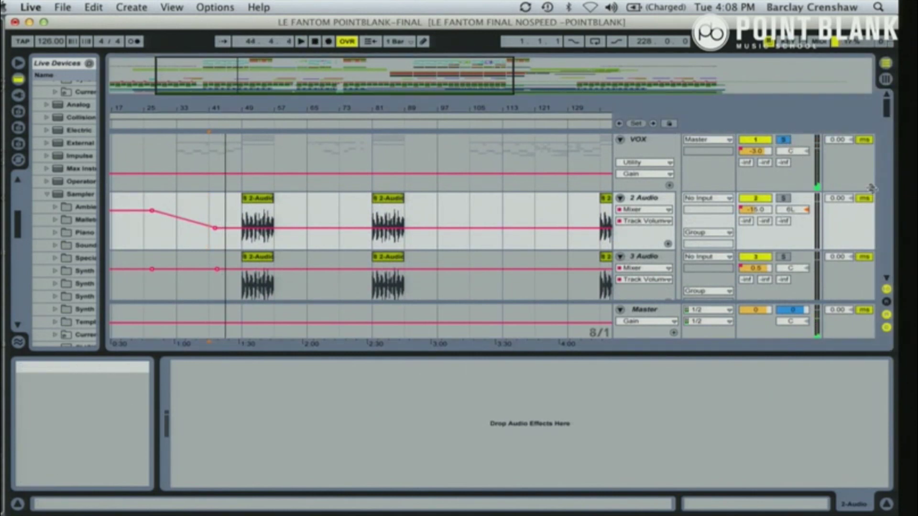
- Display the VOX group's device chain and examine its Auto Filter, Chorus and Male Vocals effects
{"action": "left_click", "coordinate": [640, 146]}
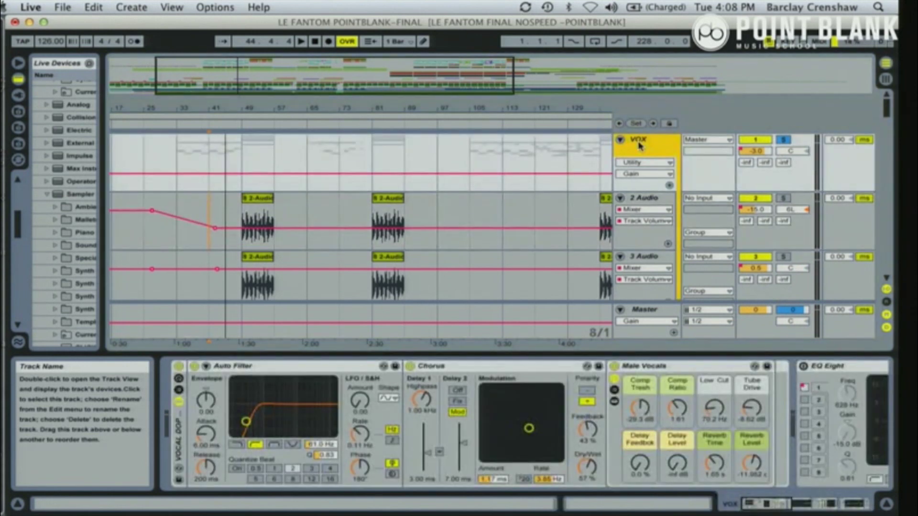
{"action": "mouse_move", "coordinate": [884, 110]}
{"action": "left_mouse_down"}
{"action": "mouse_move", "coordinate": [885, 119]}
{"action": "mouse_move", "coordinate": [885, 108]}
{"action": "left_mouse_up"}
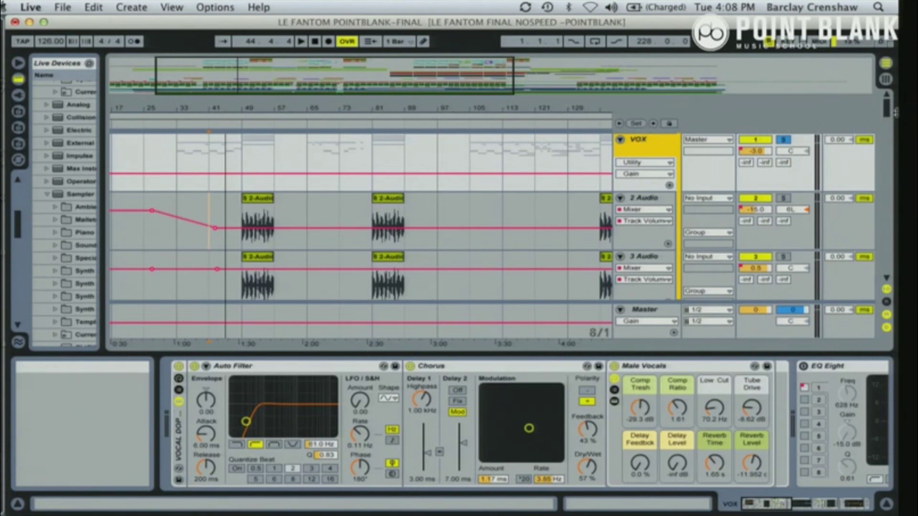
{"action": "mouse_move", "coordinate": [888, 113]}
{"action": "left_mouse_down"}
{"action": "mouse_move", "coordinate": [888, 159]}
{"action": "mouse_move", "coordinate": [890, 110]}
{"action": "left_mouse_up"}
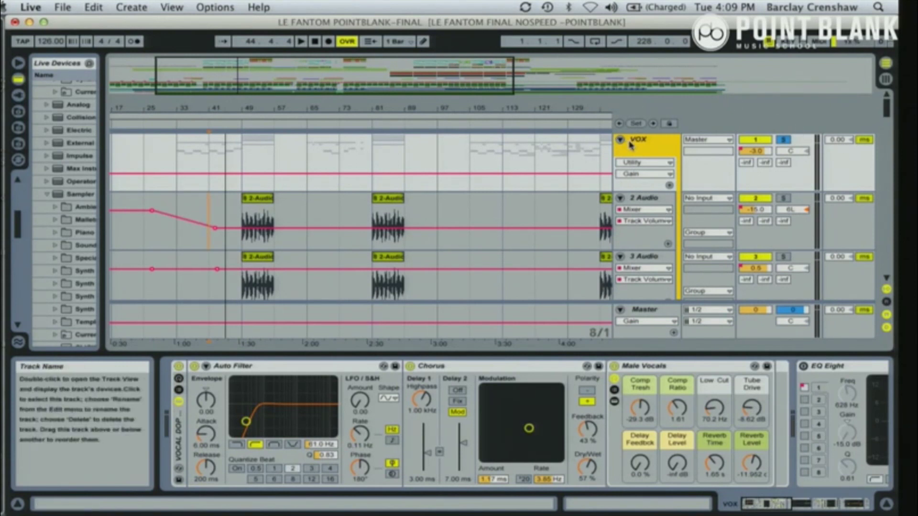
- Check the individual audio tracks inside the VOX group for effects of their own
{"action": "left_click", "coordinate": [398, 217]}
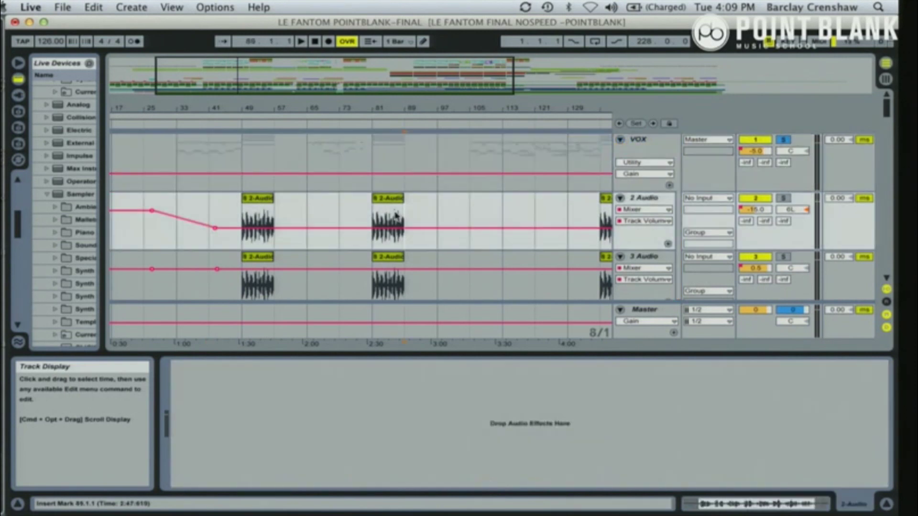
{"action": "left_click", "coordinate": [400, 273]}
{"action": "mouse_move", "coordinate": [886, 101]}
{"action": "left_mouse_down"}
{"action": "mouse_move", "coordinate": [887, 124]}
{"action": "mouse_move", "coordinate": [889, 103]}
{"action": "left_mouse_up"}
{"action": "left_click", "coordinate": [387, 258]}
{"action": "left_click", "coordinate": [471, 224]}
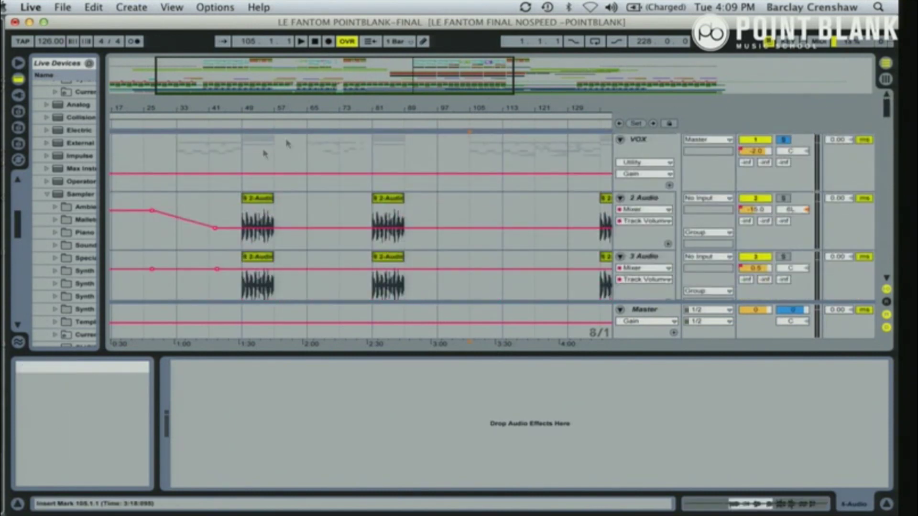
- Play the soloed vocals from bar 33 and display the VOX group's device chain
{"action": "left_click", "coordinate": [177, 210]}
{"action": "left_click", "coordinate": [301, 42]}
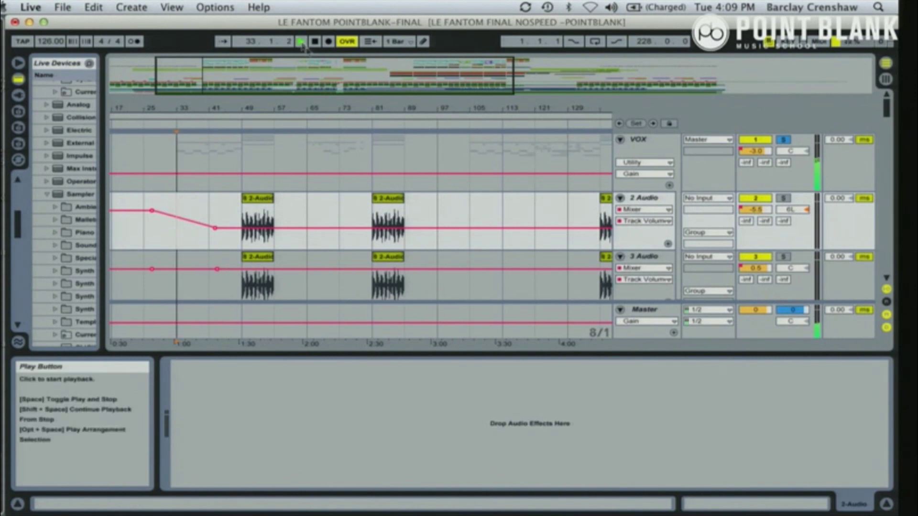
{"action": "mouse_move", "coordinate": [887, 110]}
{"action": "left_mouse_down"}
{"action": "mouse_move", "coordinate": [888, 127]}
{"action": "mouse_move", "coordinate": [887, 105]}
{"action": "left_mouse_up"}
{"action": "left_click", "coordinate": [625, 149]}
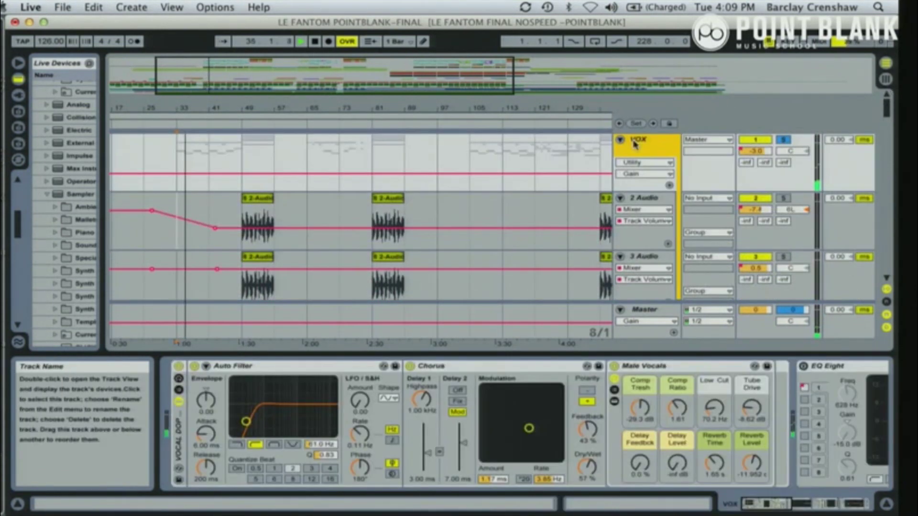
- Examine the layered vocal clips on the VOX group's audio tracks between about bars 33 and 57 during playback
{"action": "left_click_drag", "start_coordinate": [886, 111], "coordinate": [890, 130]}
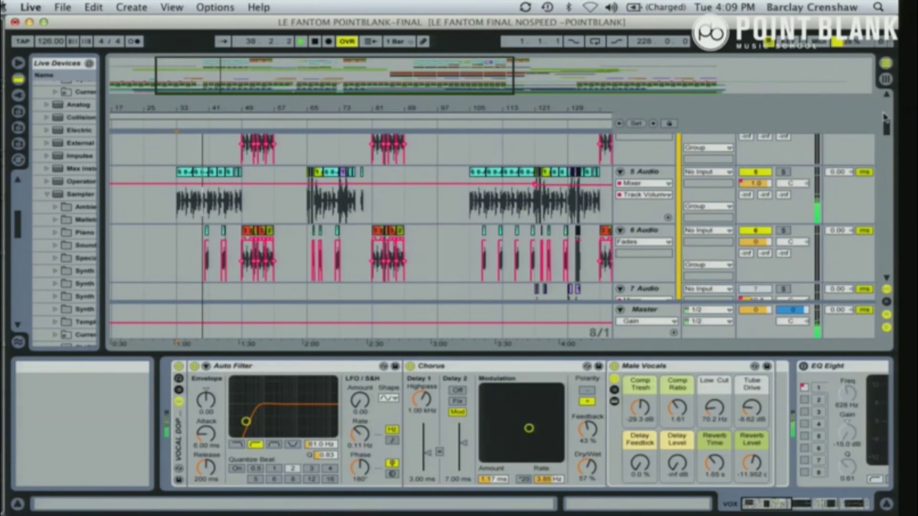
{"action": "left_click_drag", "start_coordinate": [887, 124], "coordinate": [888, 127]}
{"action": "left_click_drag", "start_coordinate": [225, 73], "coordinate": [225, 122]}
{"action": "left_click_drag", "start_coordinate": [887, 129], "coordinate": [888, 114]}
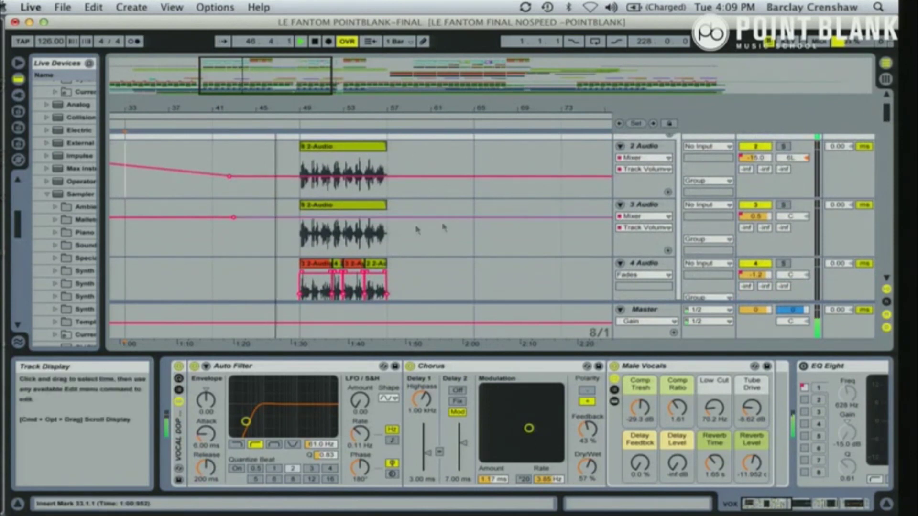
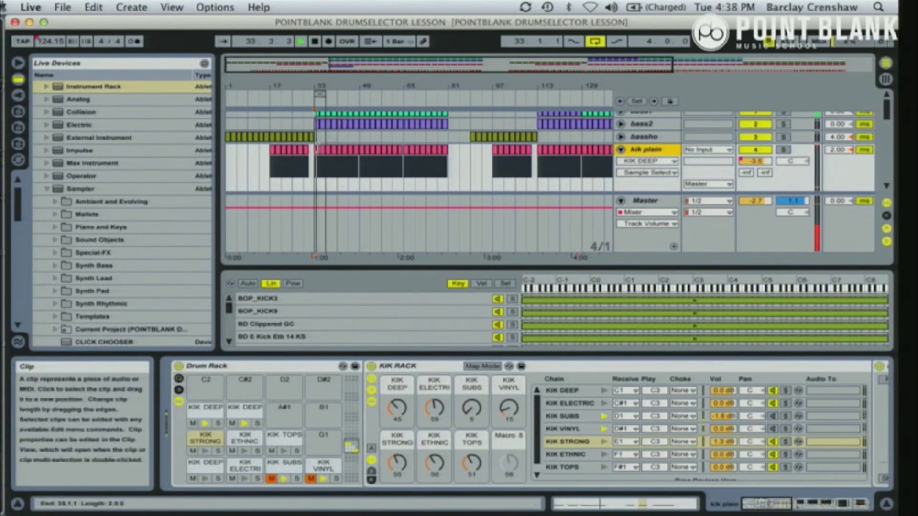
- View the MIDI notes of the kik plain clip at bar 33, and return to the track's devices
{"action": "double_click", "coordinate": [317, 155]}
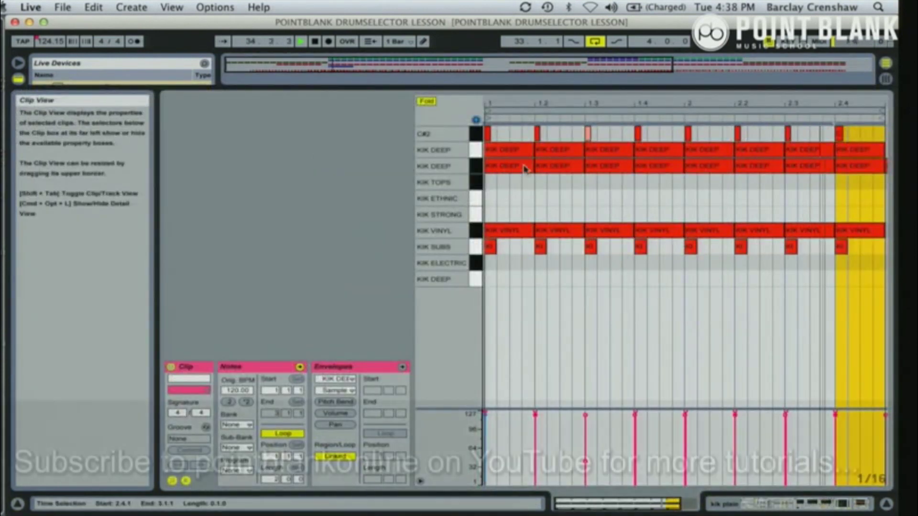
{"action": "left_click", "coordinate": [765, 504]}
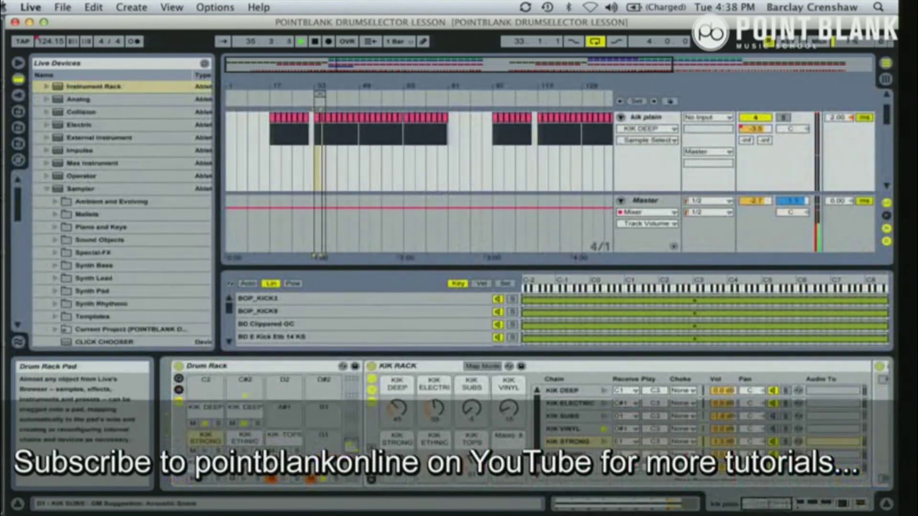
- Select the G#1 and A1 KIK DEEP pads in the Drum Rack in turn and compare their Sampler volume and pan settings
{"action": "left_click", "coordinate": [203, 411]}
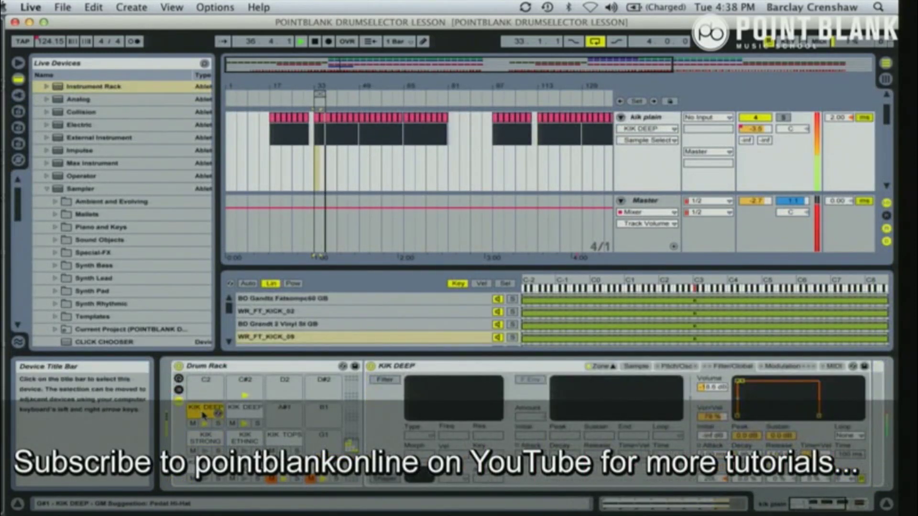
{"action": "double_click", "coordinate": [205, 415]}
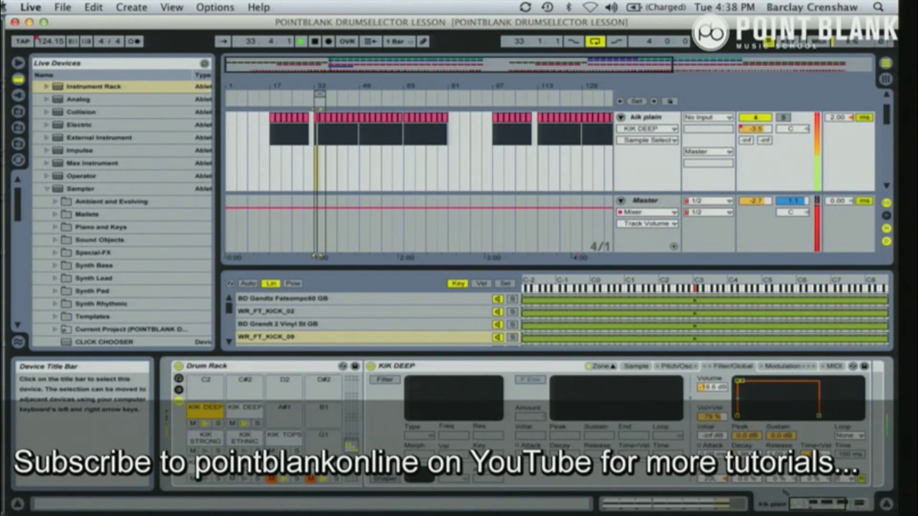
{"action": "mouse_move", "coordinate": [815, 504]}
{"action": "left_mouse_down"}
{"action": "mouse_move", "coordinate": [839, 504]}
{"action": "mouse_move", "coordinate": [814, 502]}
{"action": "left_mouse_up"}
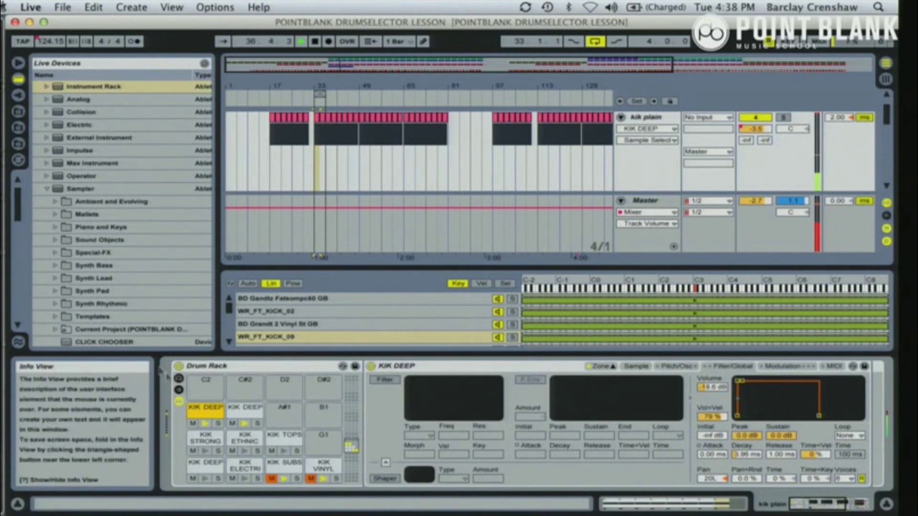
{"action": "left_click", "coordinate": [238, 408]}
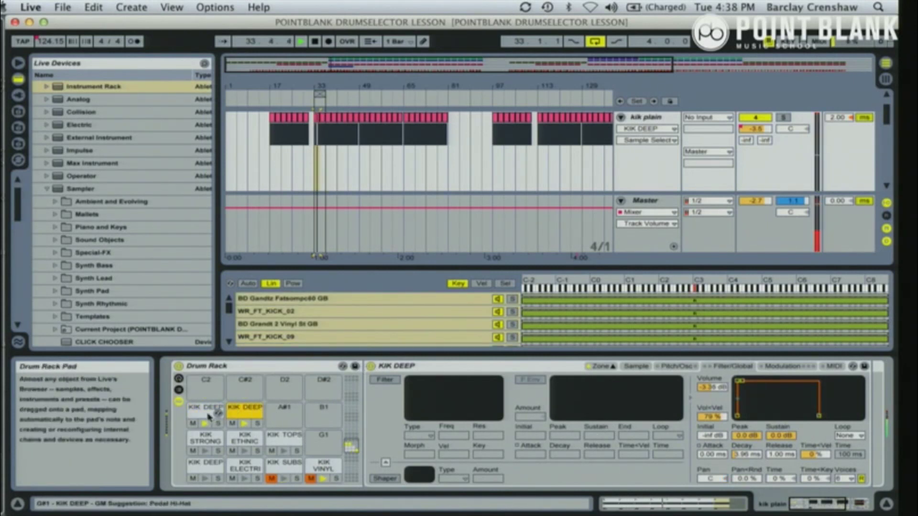
- Show the Drum Rack's chain list and mute the A1 KIK DEEP pad
{"action": "left_click", "coordinate": [180, 392]}
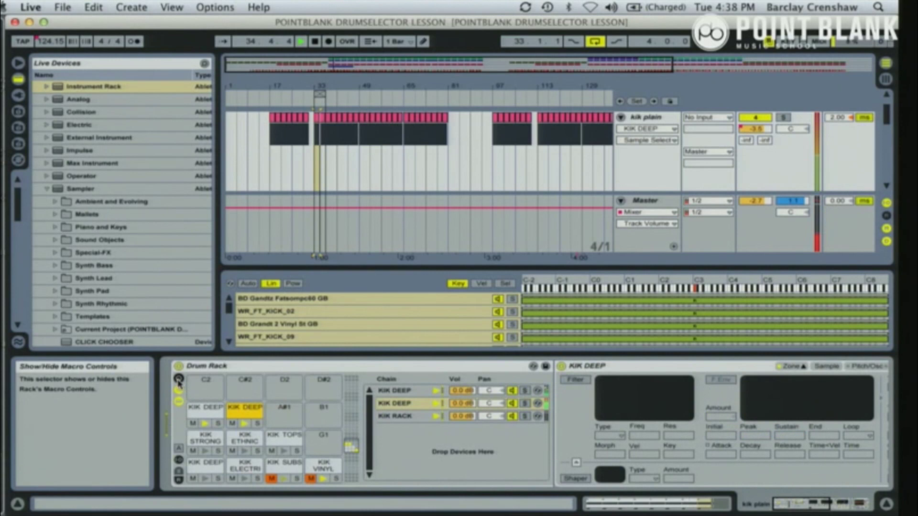
{"action": "left_click", "coordinate": [178, 380]}
{"action": "left_click", "coordinate": [384, 423]}
{"action": "left_click", "coordinate": [179, 379]}
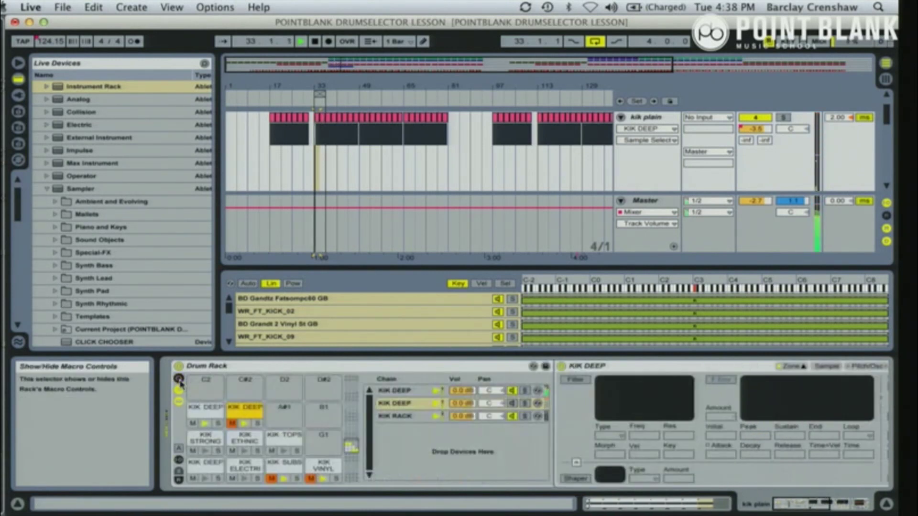
- Stop playback and select the first KIK DEEP chain in the kik plain track's Drum Rack
{"action": "left_click_drag", "start_coordinate": [887, 118], "coordinate": [886, 153]}
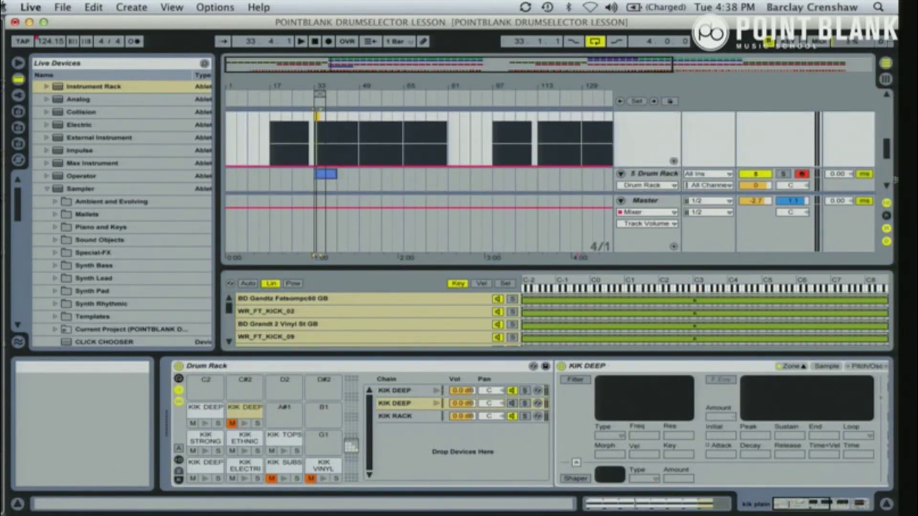
{"action": "left_click_drag", "start_coordinate": [887, 155], "coordinate": [887, 114]}
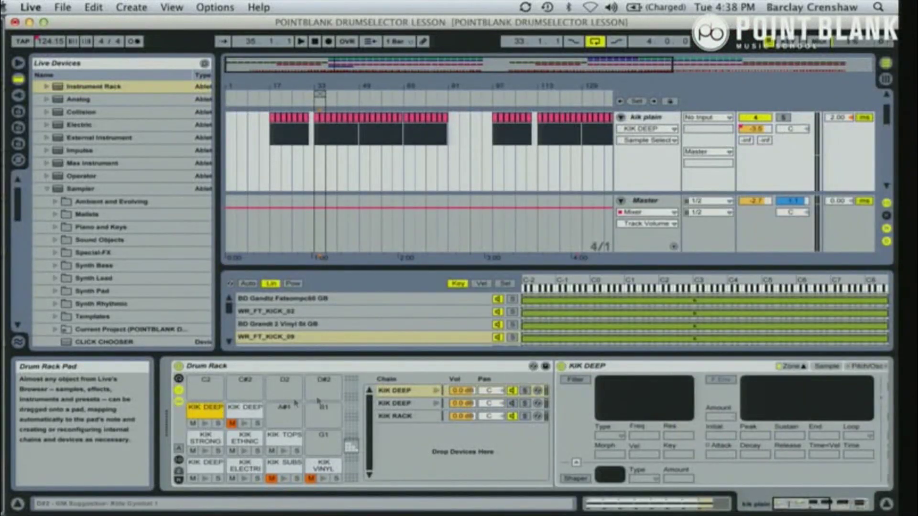
{"action": "left_click", "coordinate": [390, 390]}
{"action": "double_click", "coordinate": [390, 390]}
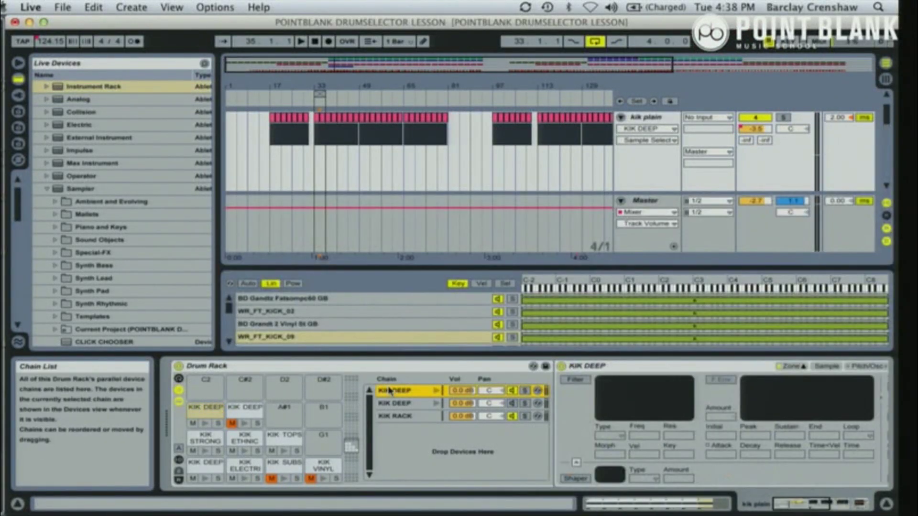
- Insert a new MIDI track below the 5 Drum Rack track, unfold it, and load an empty Sampler onto it
{"action": "left_click_drag", "start_coordinate": [886, 114], "coordinate": [886, 132]}
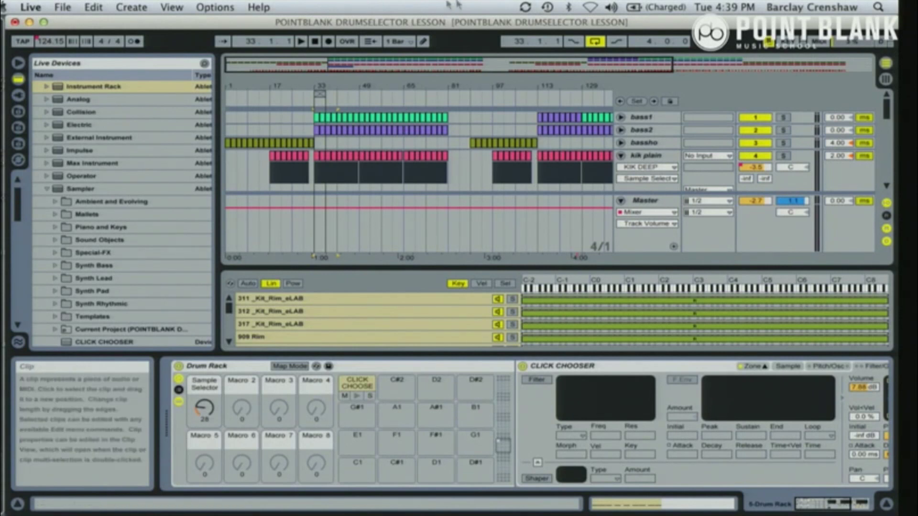
{"action": "left_click", "coordinate": [130, 7]}
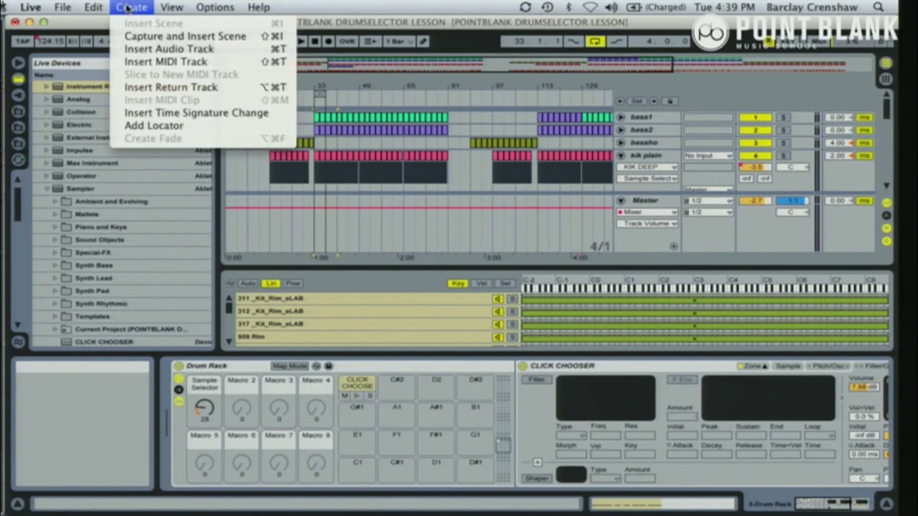
{"action": "left_click", "coordinate": [153, 61]}
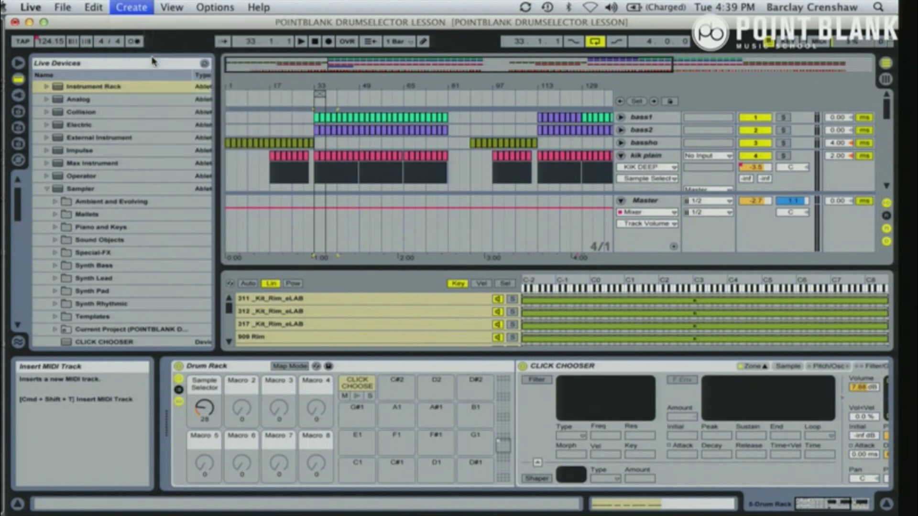
{"action": "left_click_drag", "start_coordinate": [890, 147], "coordinate": [882, 236]}
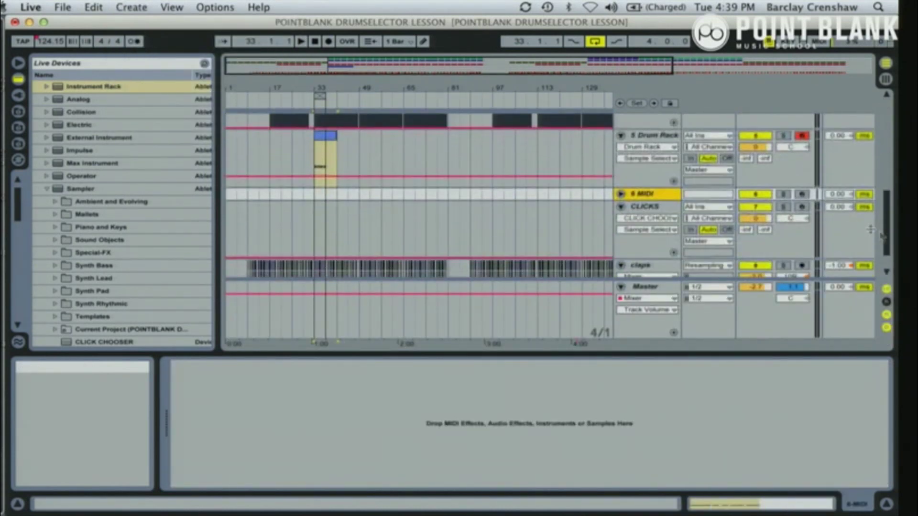
{"action": "left_click", "coordinate": [621, 194]}
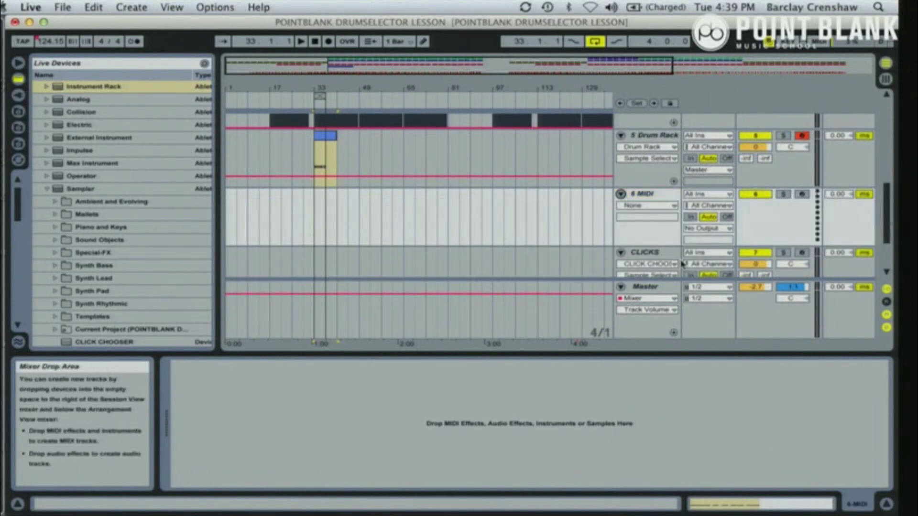
{"action": "left_click", "coordinate": [57, 189]}
{"action": "left_click_drag", "start_coordinate": [321, 216], "coordinate": [321, 214]}
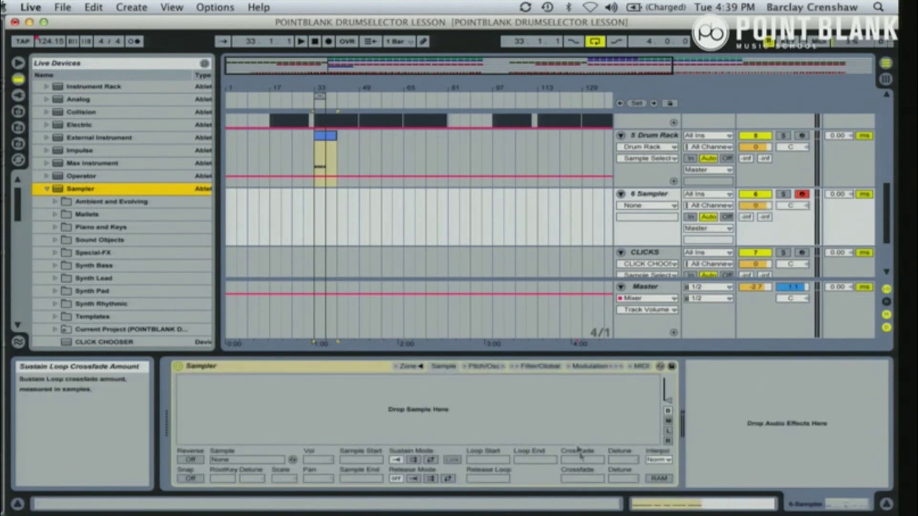
- Insert another MIDI track below the 6 Sampler track, unfold it, and load an empty Drum Rack onto it
{"action": "left_click", "coordinate": [652, 194]}
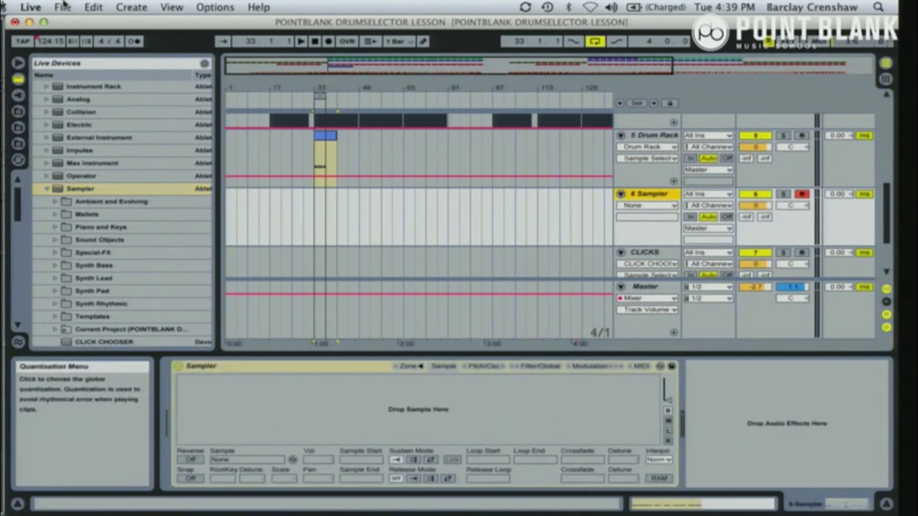
{"action": "left_click", "coordinate": [116, 7]}
{"action": "left_click", "coordinate": [163, 62]}
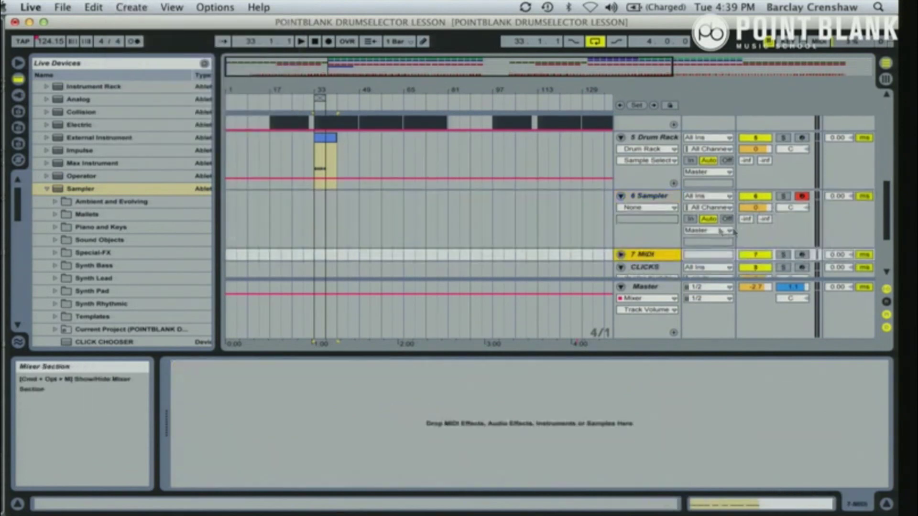
{"action": "left_click", "coordinate": [621, 254]}
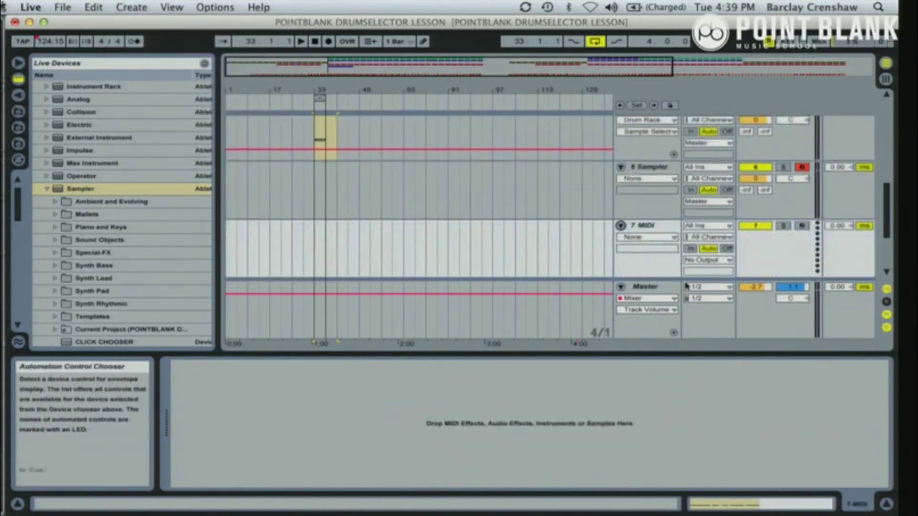
{"action": "left_click", "coordinate": [122, 5]}
{"action": "left_click", "coordinate": [120, 4]}
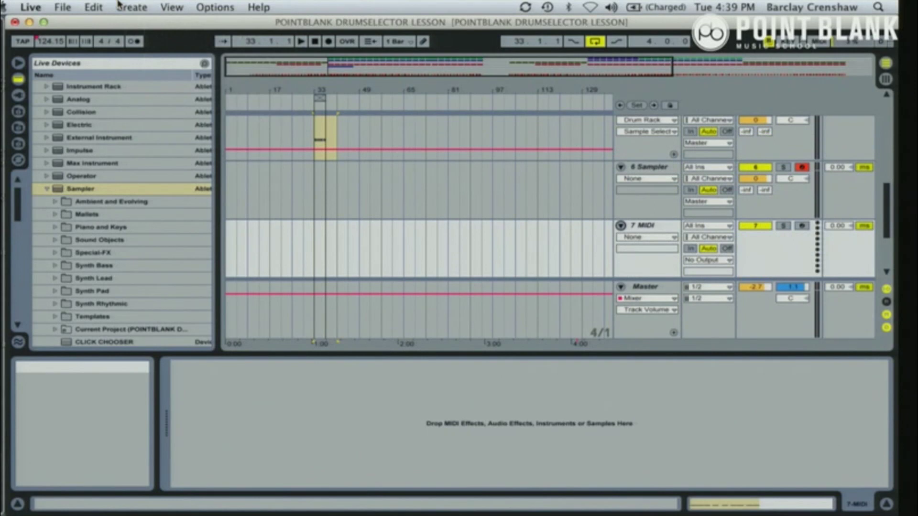
{"action": "left_click_drag", "start_coordinate": [18, 194], "coordinate": [18, 181]}
{"action": "left_click_drag", "start_coordinate": [62, 105], "coordinate": [318, 256]}
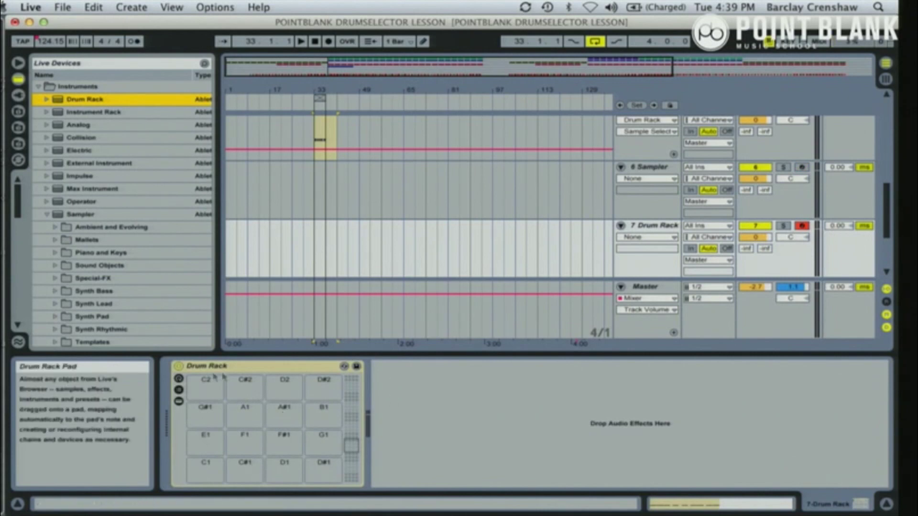
- Select the 6 Sampler track and expand the HI-HAT folder inside SAMPLE SELECTS in the file browser
{"action": "left_click", "coordinate": [340, 185]}
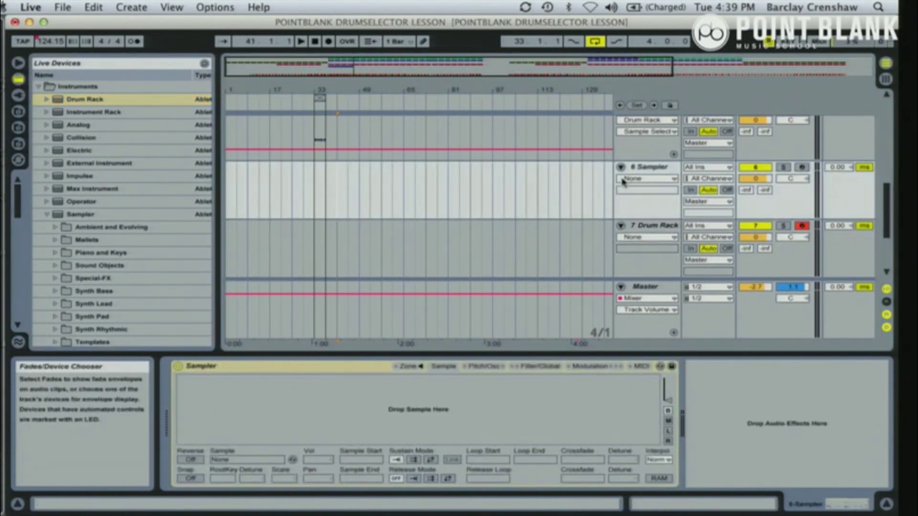
{"action": "left_click", "coordinate": [17, 113]}
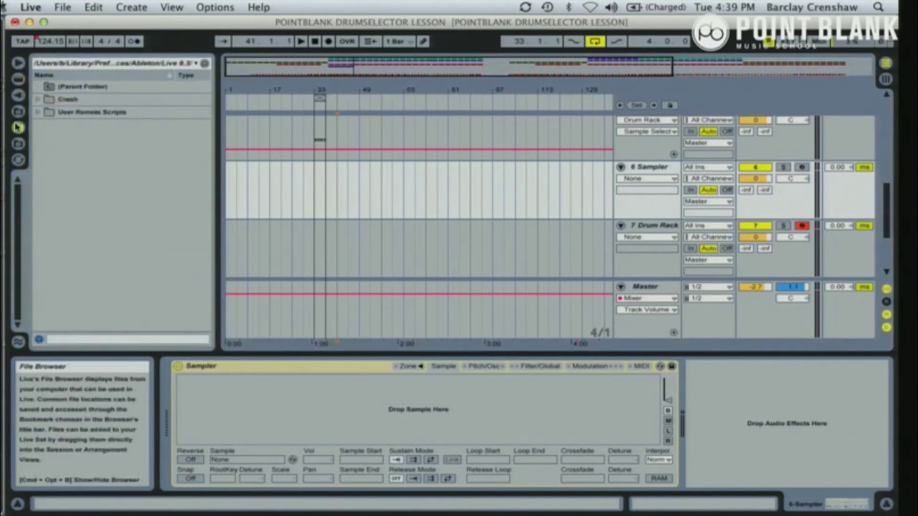
{"action": "left_click", "coordinate": [18, 145]}
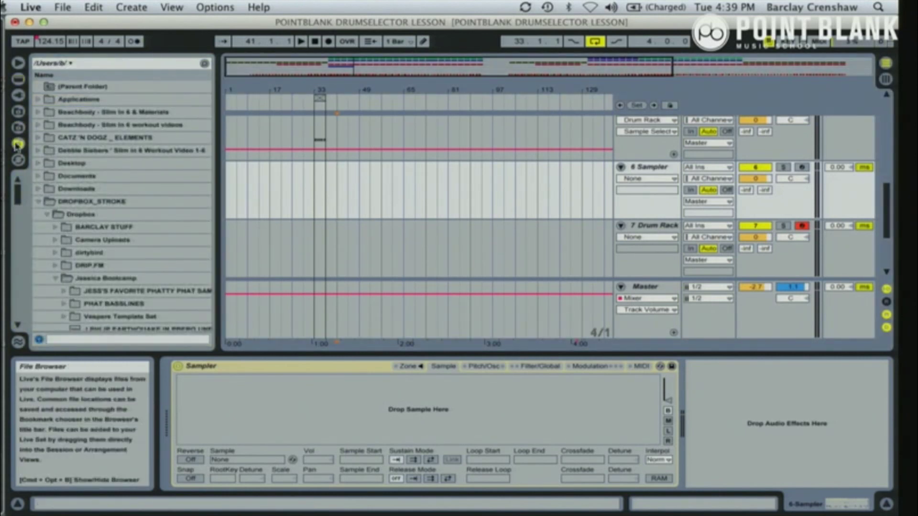
{"action": "left_click_drag", "start_coordinate": [18, 201], "coordinate": [19, 225]}
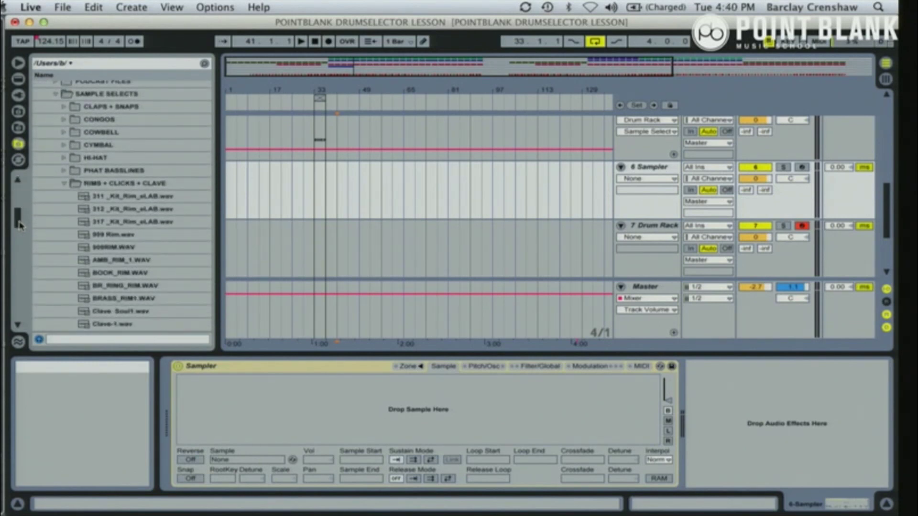
{"action": "left_click", "coordinate": [64, 158]}
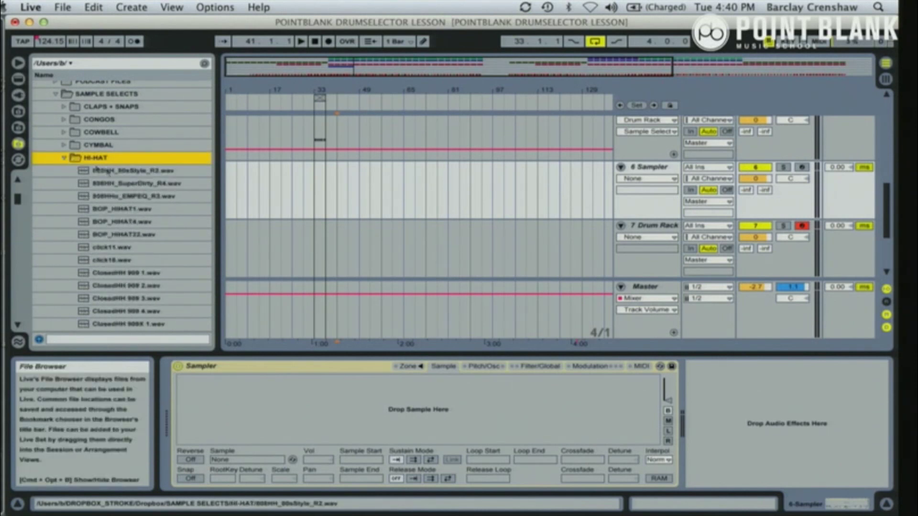
- Load all hi-hat samples from 808HH_80sStyle_R2.wav through HH Boss Dr 07 GC.wav into the empty Sampler
{"action": "left_click_drag", "start_coordinate": [18, 199], "coordinate": [17, 199]}
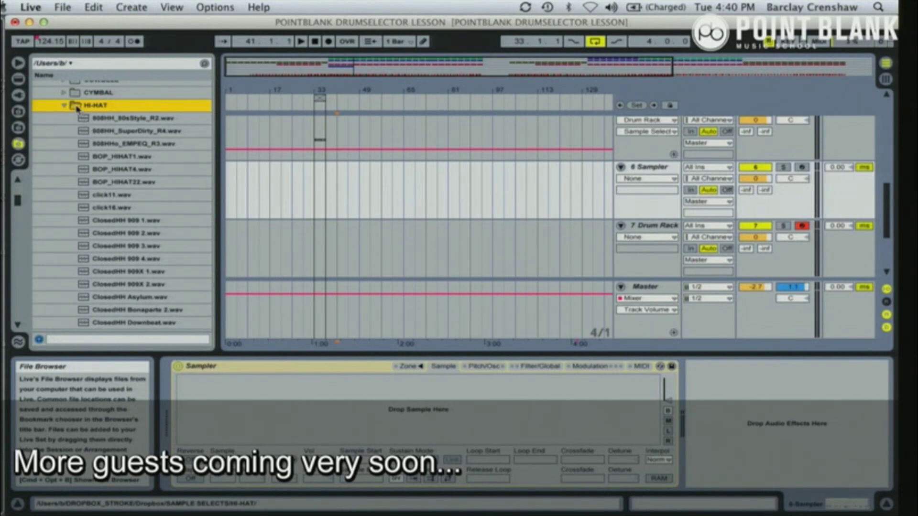
{"action": "left_click", "coordinate": [80, 119]}
{"action": "left_click_drag", "start_coordinate": [17, 201], "coordinate": [18, 218]}
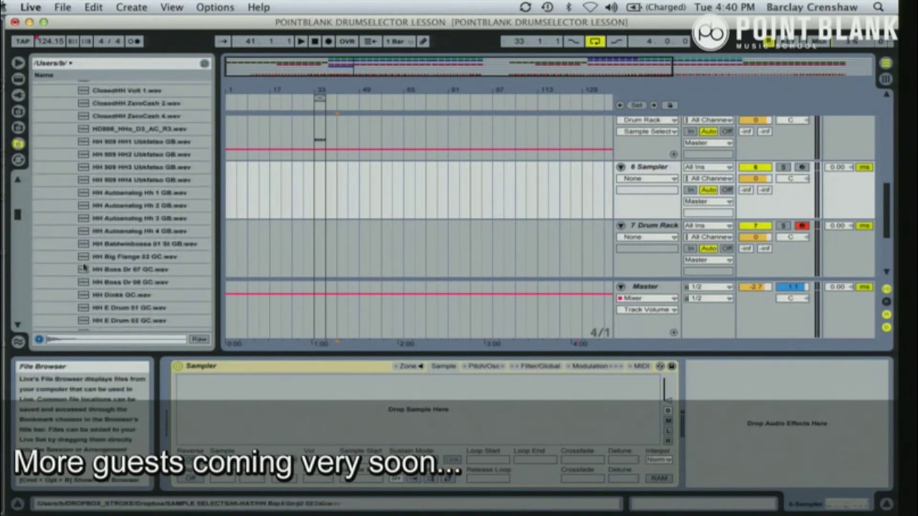
{"action": "left_click", "coordinate": [84, 267], "text": "shift"}
{"action": "left_click_drag", "start_coordinate": [176, 336], "coordinate": [287, 428]}
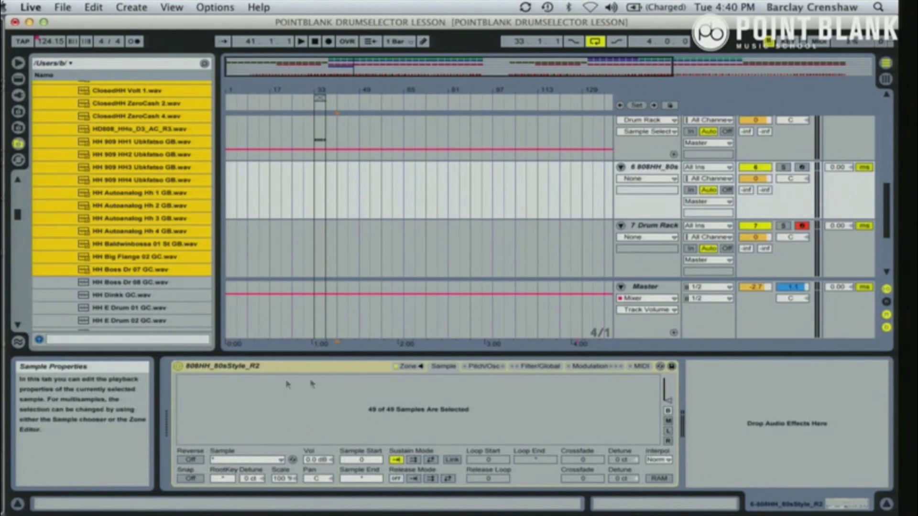
- Show the Sampler's sample select zones and distribute the ranges of all hi-hat layers equally
{"action": "left_click", "coordinate": [408, 368]}
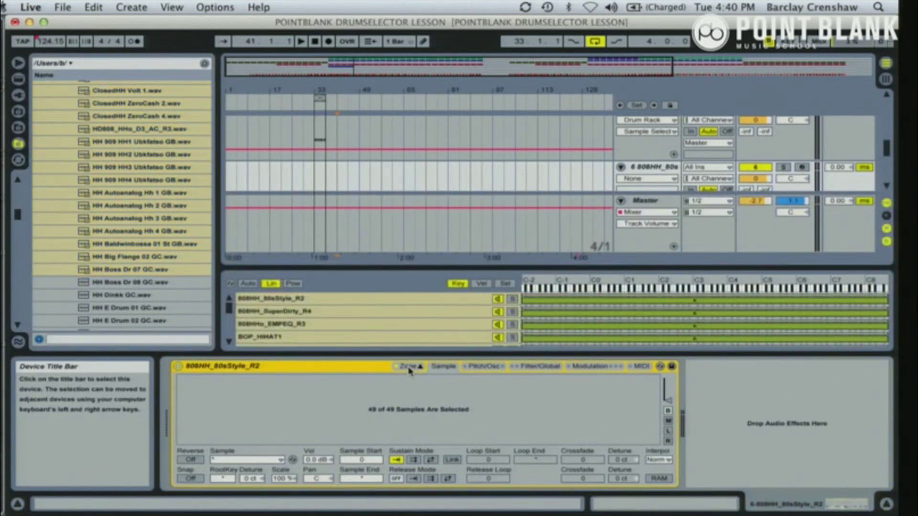
{"action": "left_click", "coordinate": [505, 285]}
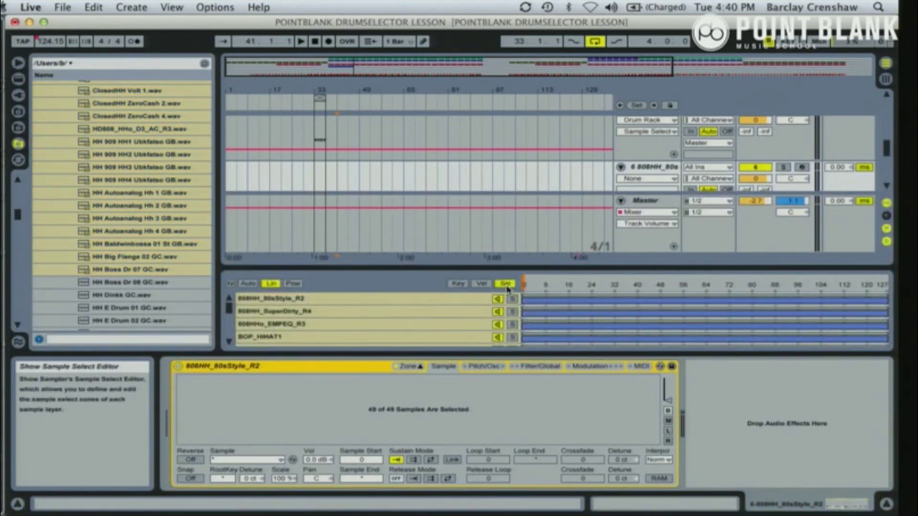
{"action": "right_click", "coordinate": [466, 309]}
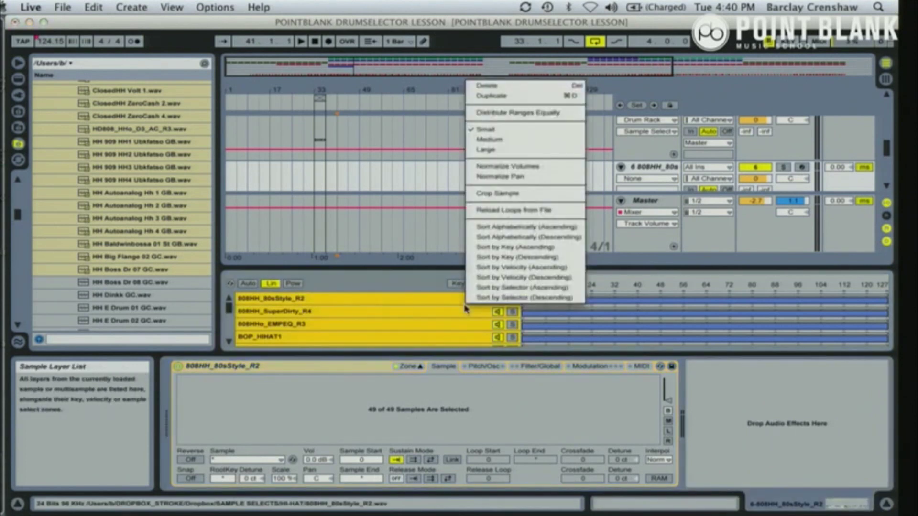
{"action": "left_click", "coordinate": [499, 113]}
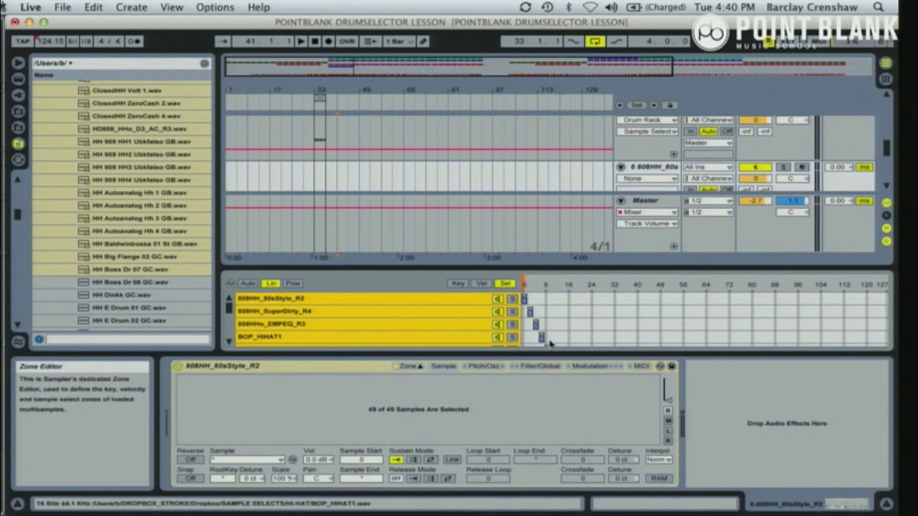
- Examine the automation and MIDI mapping options available for the Sampler's sample selector
{"action": "right_click", "coordinate": [524, 284]}
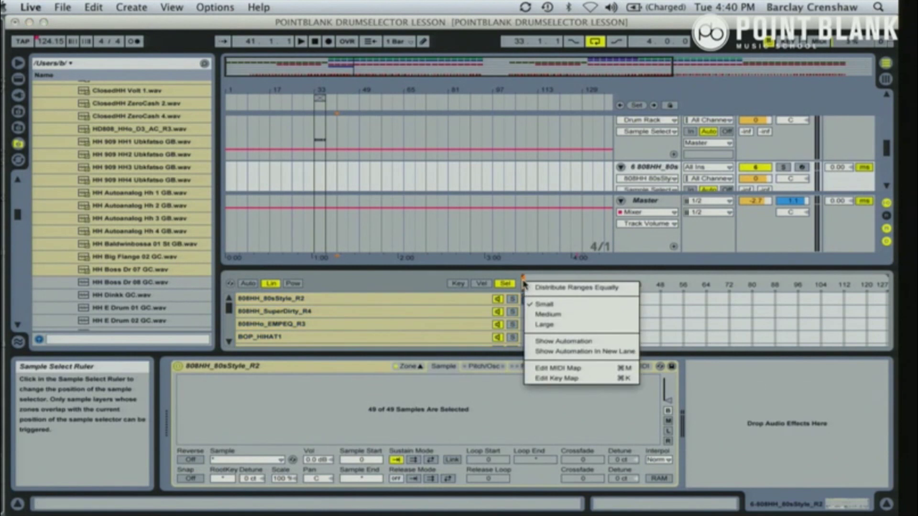
{"action": "left_click", "coordinate": [523, 283]}
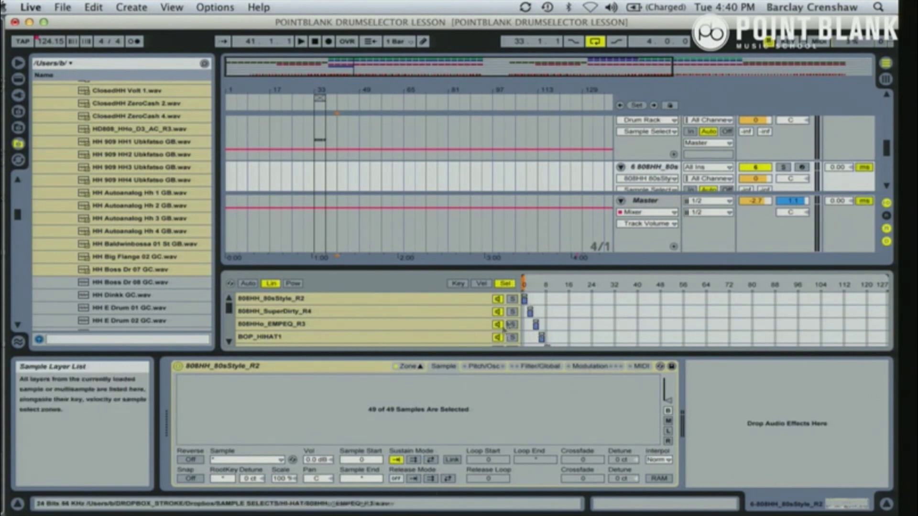
{"action": "right_click", "coordinate": [523, 284]}
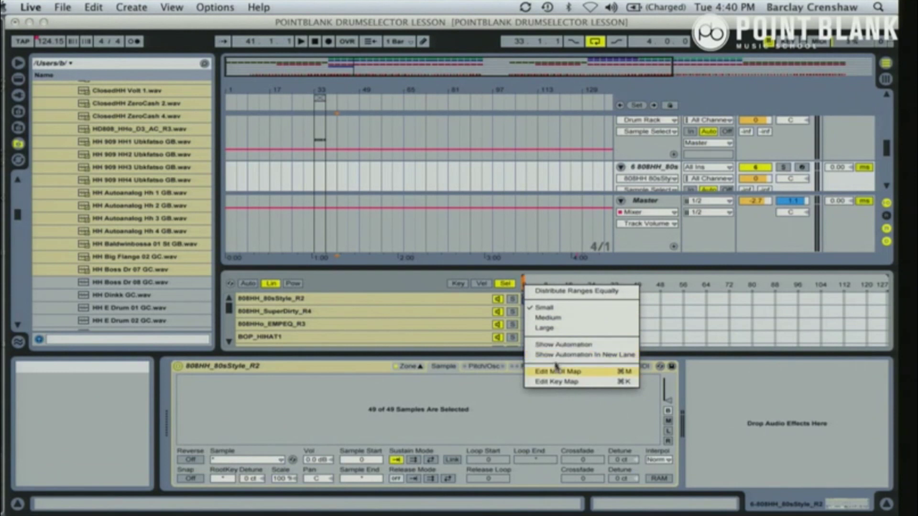
{"action": "left_click", "coordinate": [448, 320]}
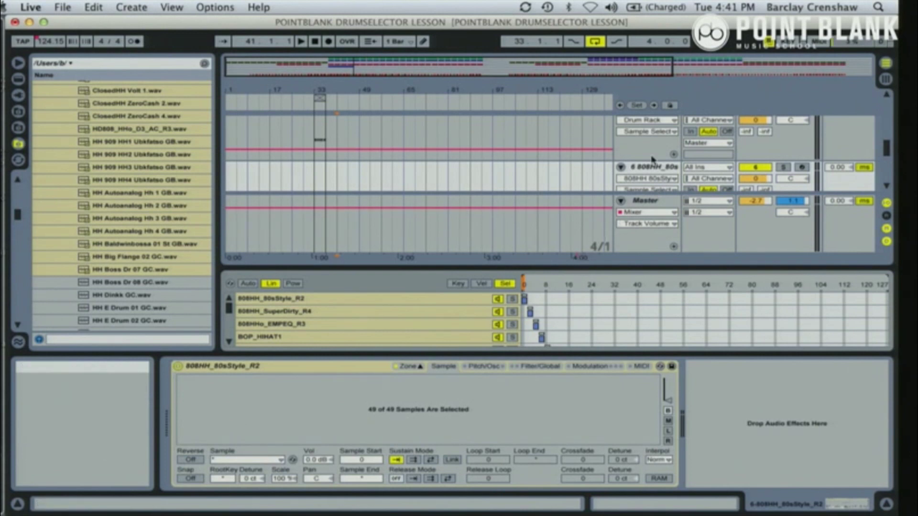
- Save the hi-hat Sampler as a preset named HIHATS DEVICE and select it among the Sampler presets in the device browser
{"action": "left_click", "coordinate": [672, 367]}
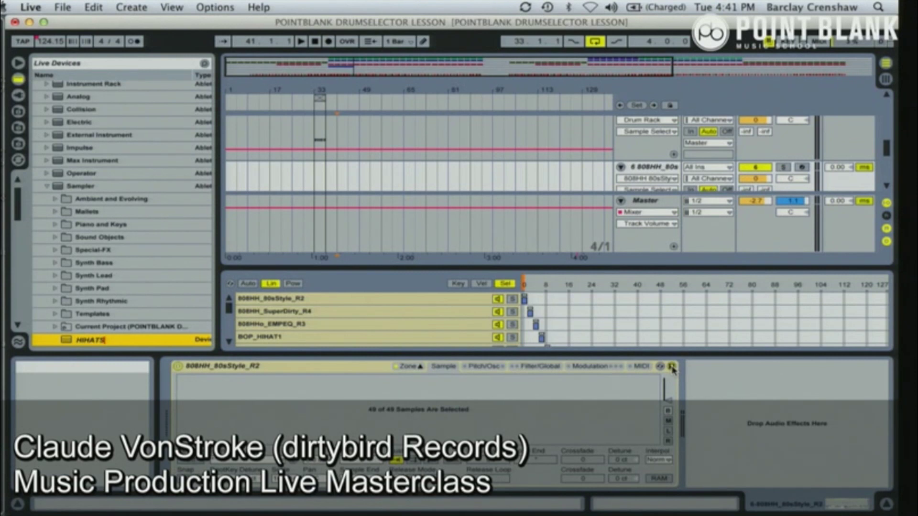
{"action": "key", "text": "Return"}
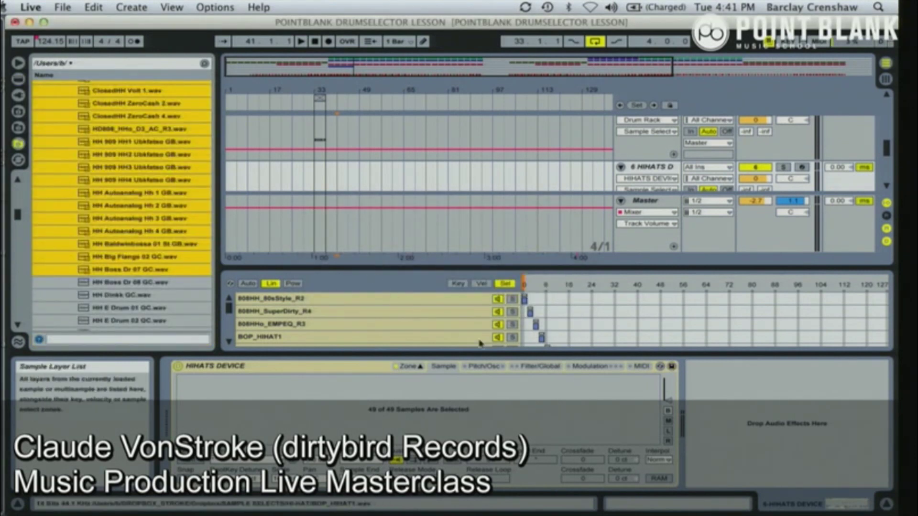
{"action": "left_click", "coordinate": [18, 79]}
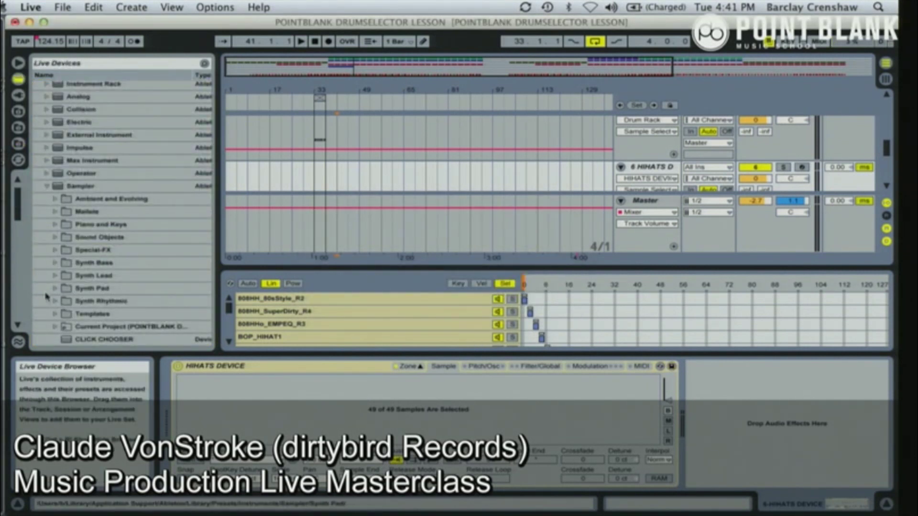
{"action": "left_click_drag", "start_coordinate": [19, 206], "coordinate": [19, 213]}
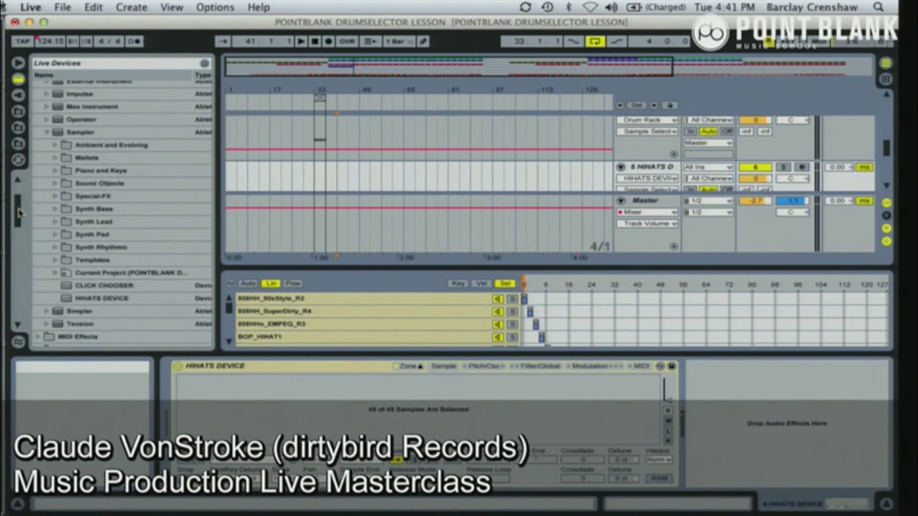
{"action": "left_click", "coordinate": [102, 299]}
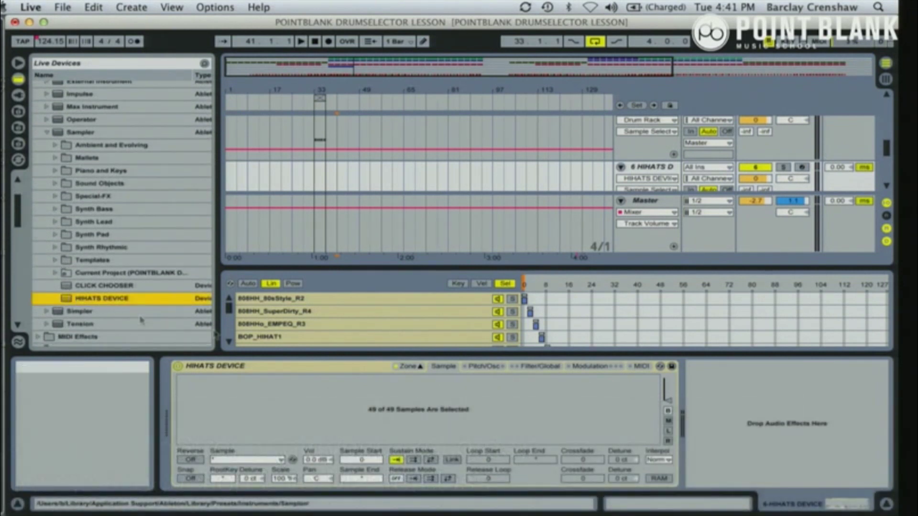
- Load the HIHATS DEVICE preset onto the C2 pad of the 7 Drum Rack track and show the pad's Sampler
{"action": "left_click", "coordinate": [411, 138]}
{"action": "left_click_drag", "start_coordinate": [887, 152], "coordinate": [887, 162]}
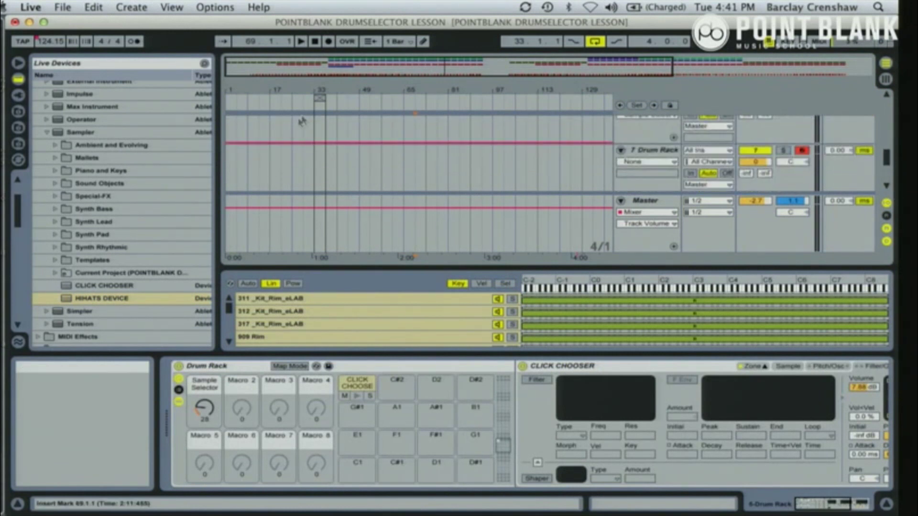
{"action": "left_click", "coordinate": [319, 171]}
{"action": "left_click_drag", "start_coordinate": [68, 298], "coordinate": [195, 392]}
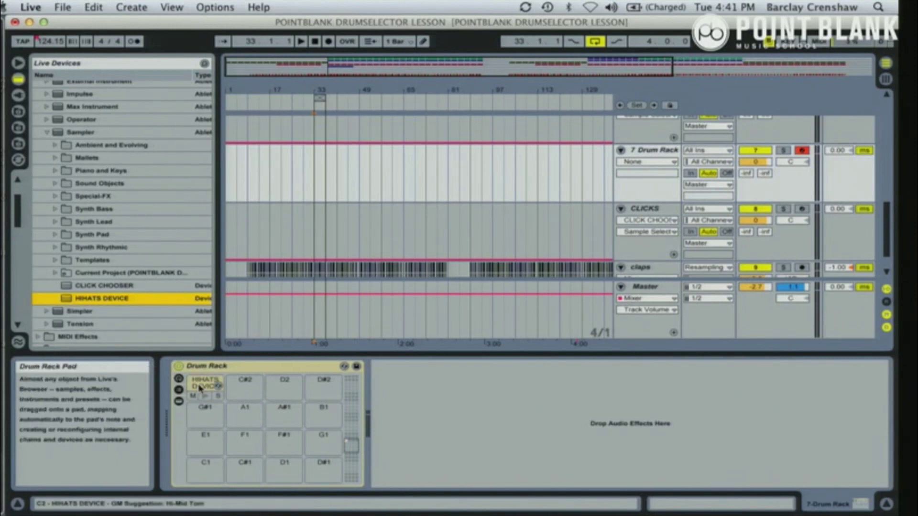
{"action": "left_click", "coordinate": [200, 389]}
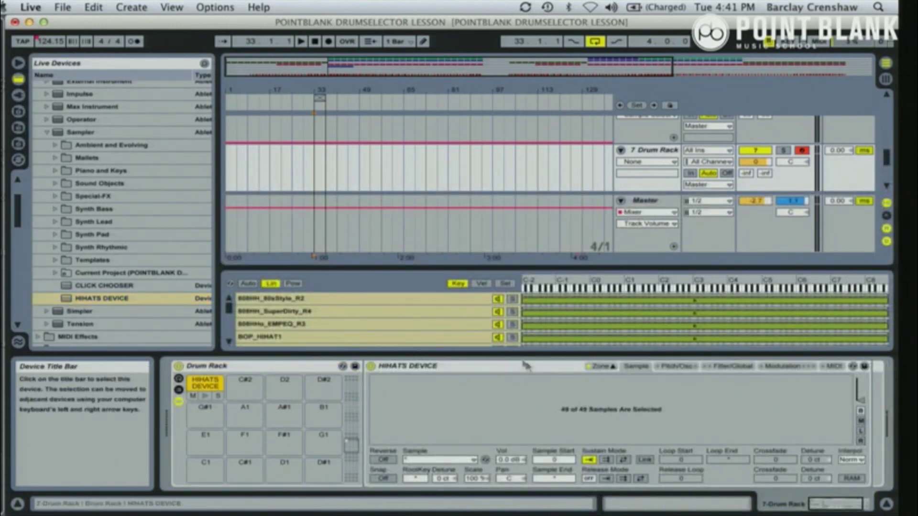
- Show the sample select zones of the HIHATS DEVICE Sampler and map its sample selector to Macro 1 of the Drum Rack
{"action": "right_click", "coordinate": [423, 308]}
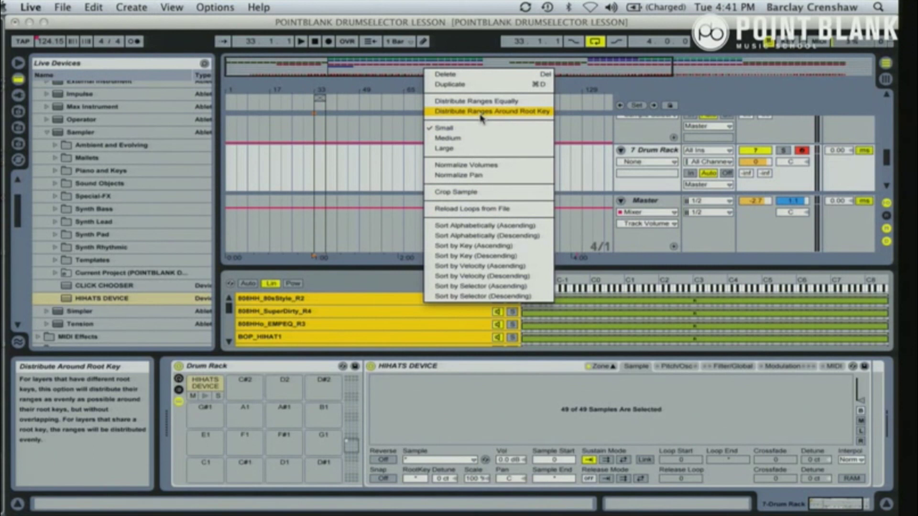
{"action": "left_click", "coordinate": [416, 302]}
{"action": "left_click", "coordinate": [504, 284]}
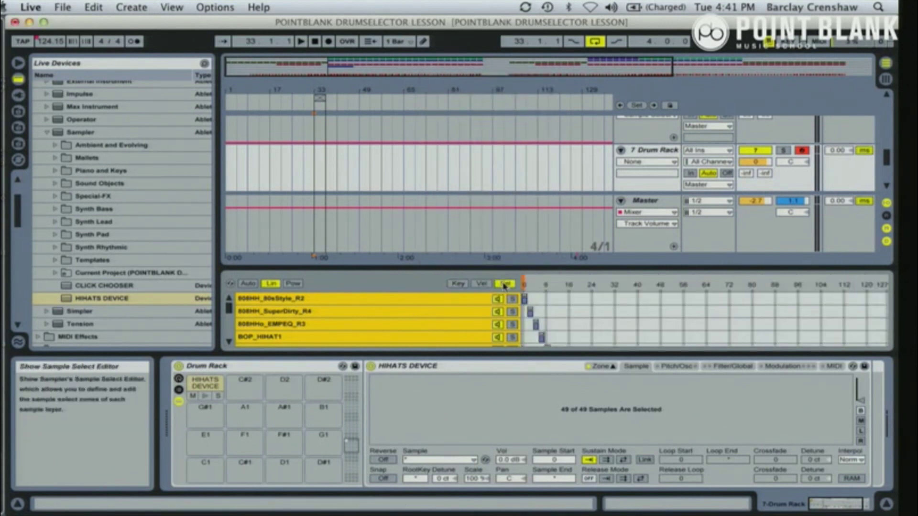
{"action": "right_click", "coordinate": [523, 288]}
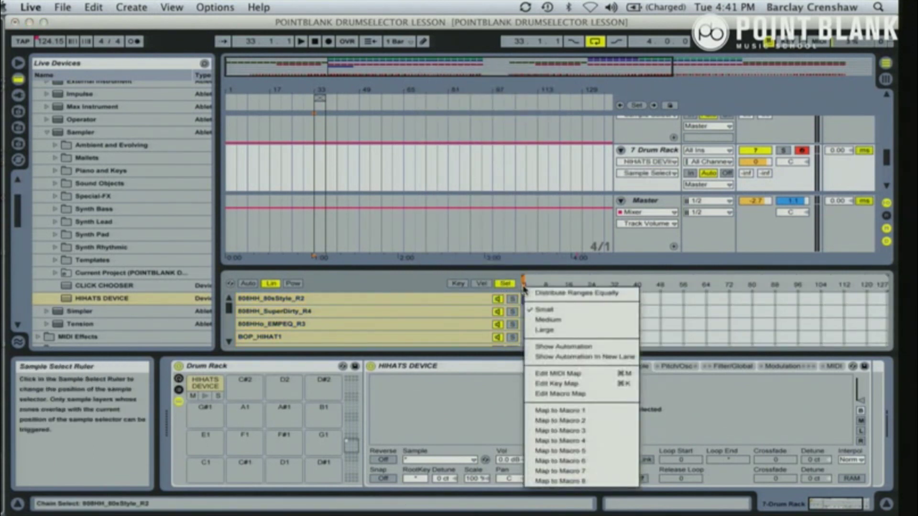
{"action": "left_click", "coordinate": [554, 410]}
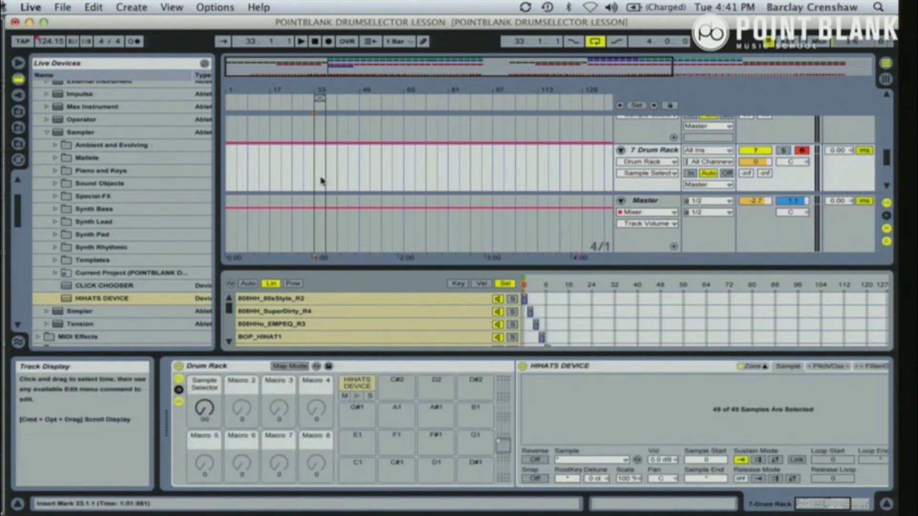
- Select bars 33 to 37 on the 7 Drum Rack track and insert a new MIDI track
{"action": "left_click_drag", "start_coordinate": [317, 181], "coordinate": [326, 181]}
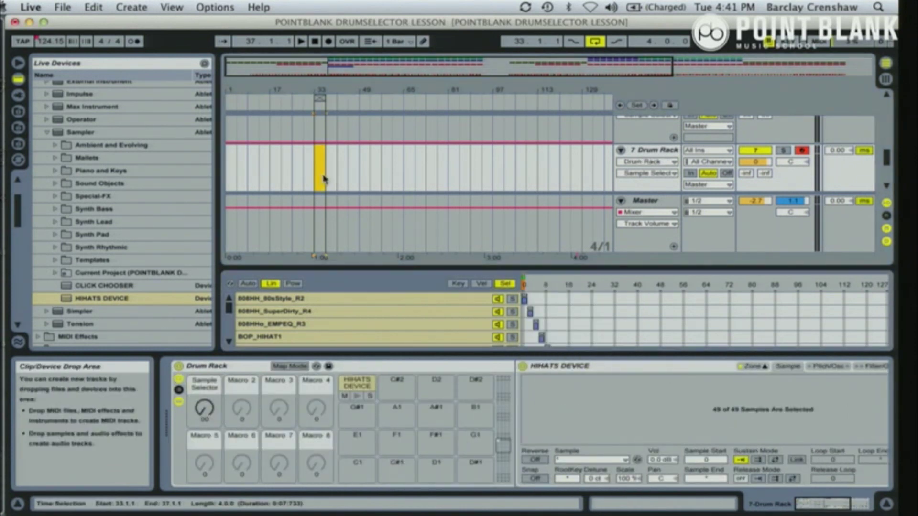
{"action": "left_click", "coordinate": [127, 7]}
{"action": "left_click", "coordinate": [143, 62]}
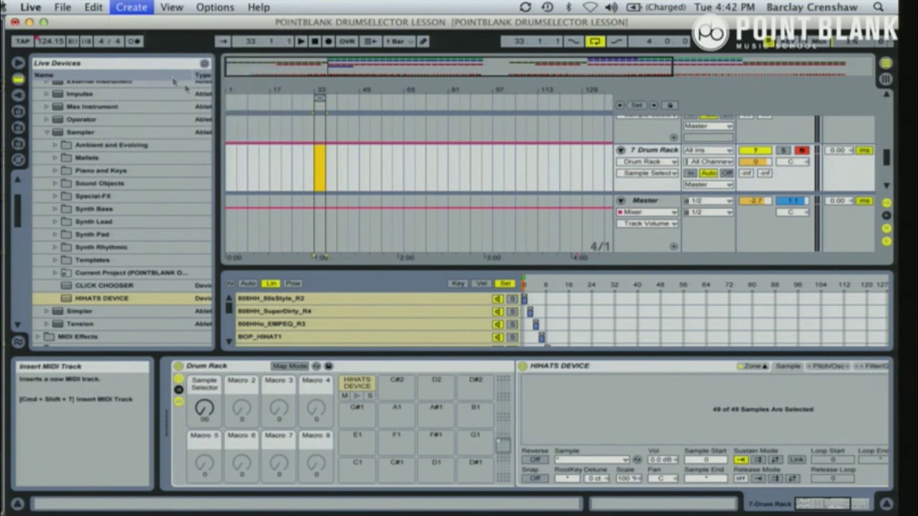
- Insert a four-bar MIDI clip from bar 33 to bar 37 on the 7 Drum Rack track
{"action": "left_click", "coordinate": [316, 160]}
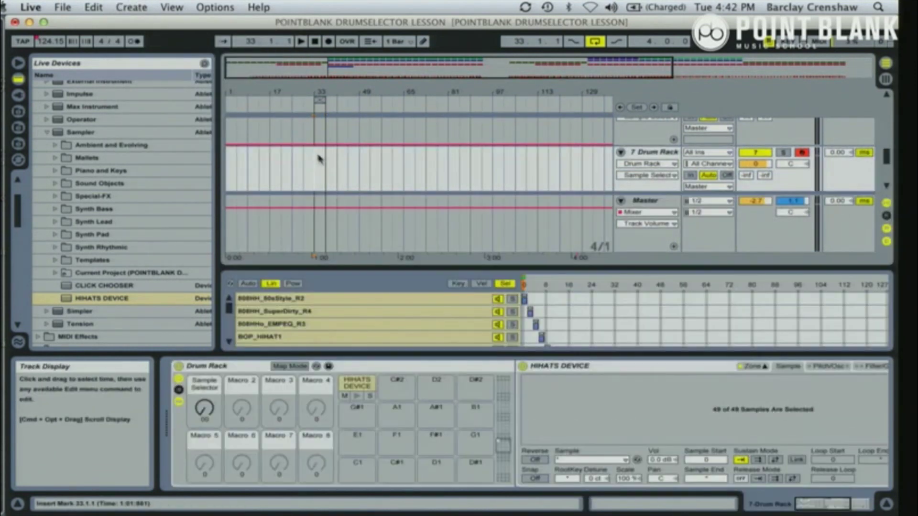
{"action": "left_click_drag", "start_coordinate": [315, 164], "coordinate": [323, 164]}
{"action": "left_click", "coordinate": [131, 7]}
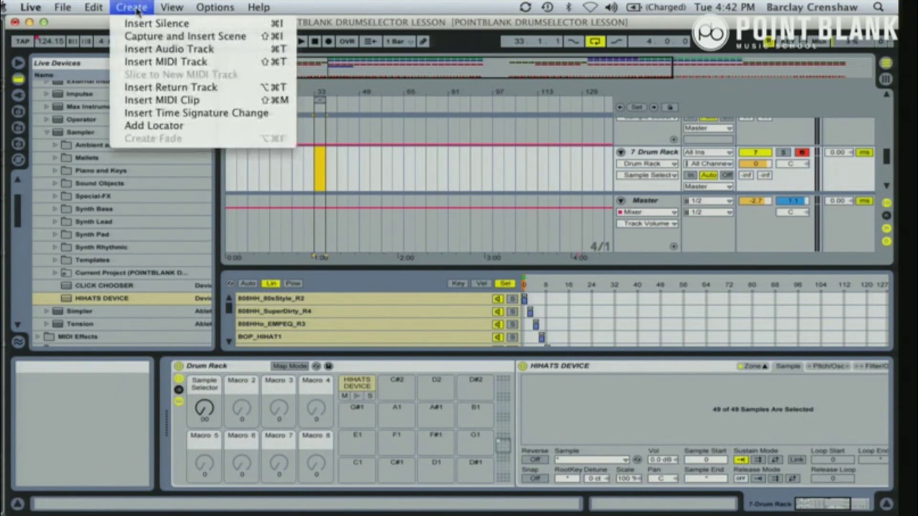
{"action": "left_click", "coordinate": [157, 100]}
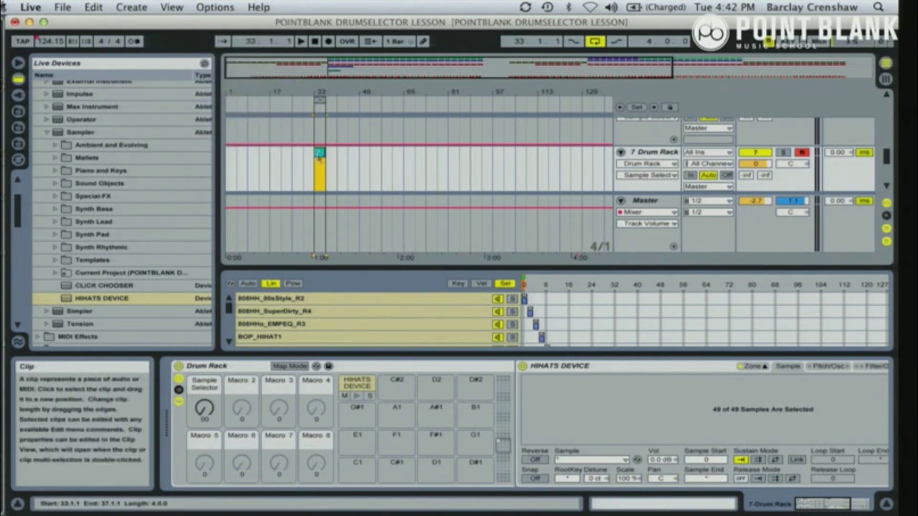
- Add HIHATS DEVICE notes on all four beats of the clip's first bar and briefly play the pattern
{"action": "double_click", "coordinate": [319, 158]}
{"action": "double_click", "coordinate": [494, 134]}
{"action": "double_click", "coordinate": [519, 134]}
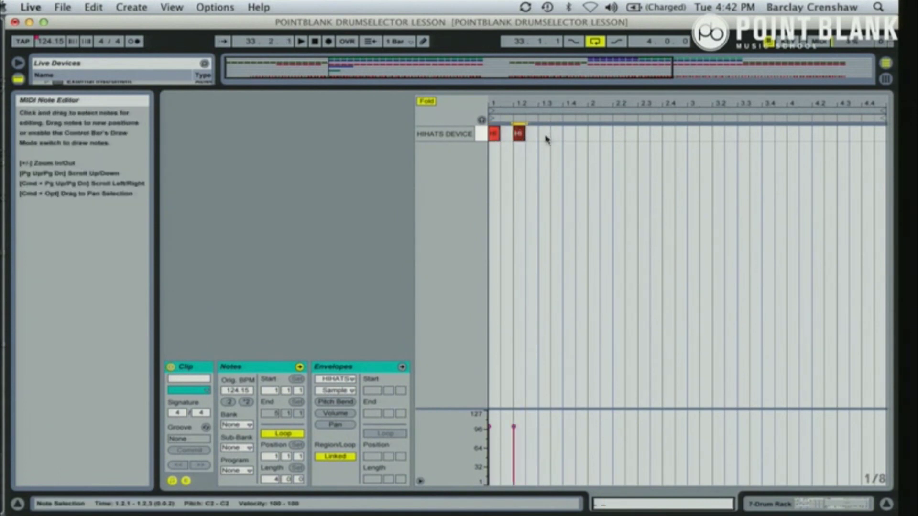
{"action": "double_click", "coordinate": [544, 134]}
{"action": "double_click", "coordinate": [568, 134]}
{"action": "key", "text": "space"}
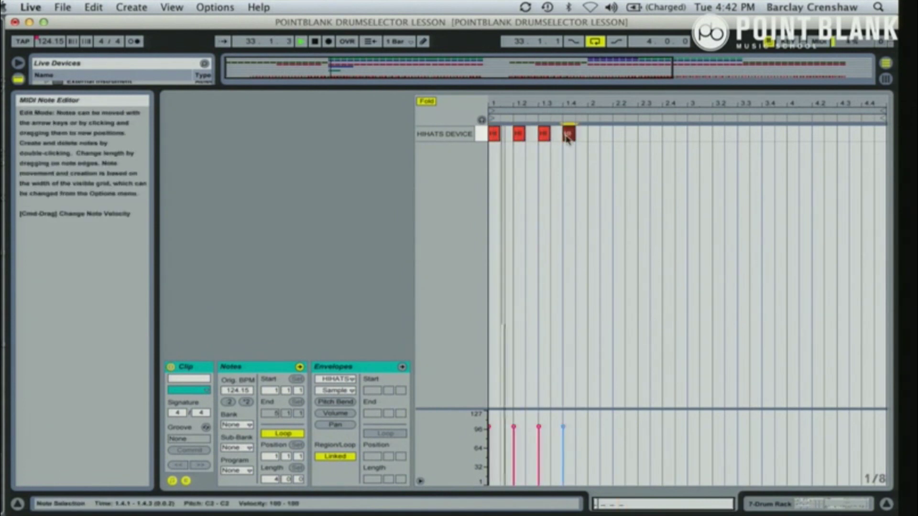
{"action": "key", "text": "space"}
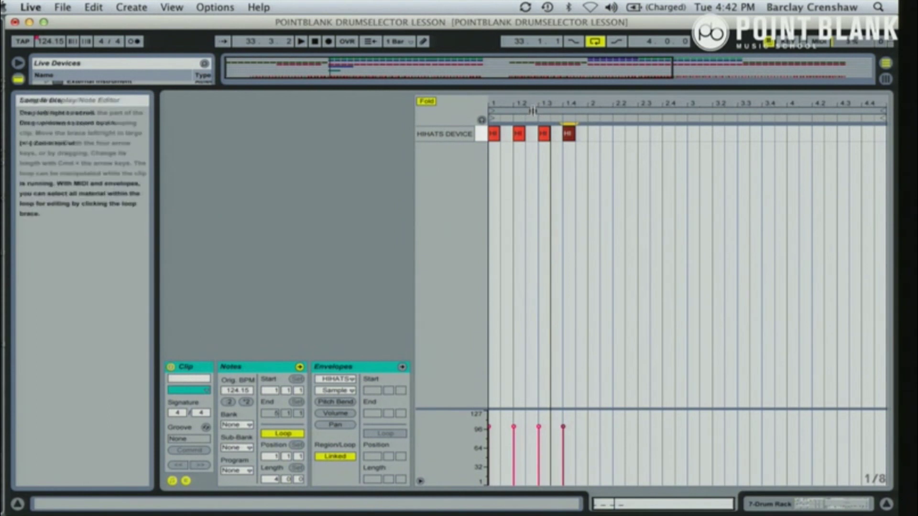
- Shorten the MIDI clip's loop to one bar around the four hi-hat notes and play it
{"action": "left_click_drag", "start_coordinate": [533, 109], "coordinate": [533, 108]}
{"action": "left_click_drag", "start_coordinate": [882, 111], "coordinate": [586, 111]}
{"action": "key", "text": "space"}
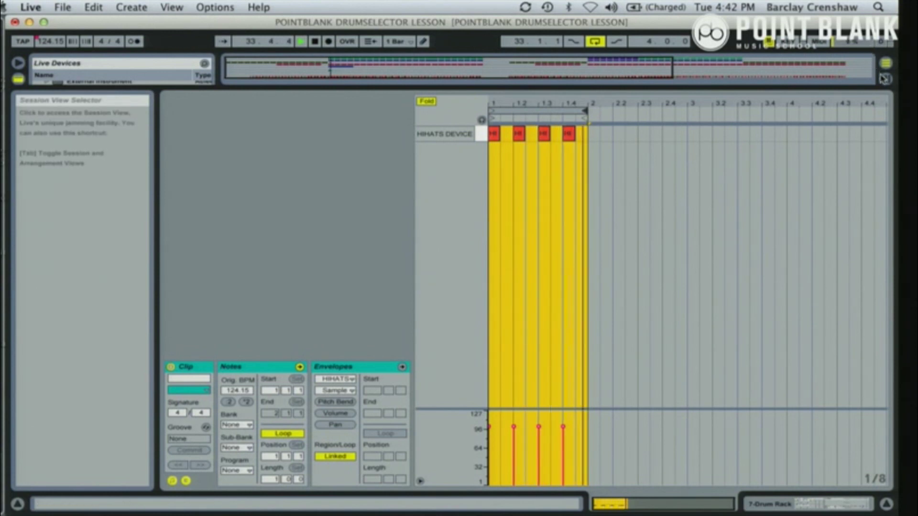
{"action": "left_click", "coordinate": [886, 79]}
{"action": "left_click", "coordinate": [886, 63]}
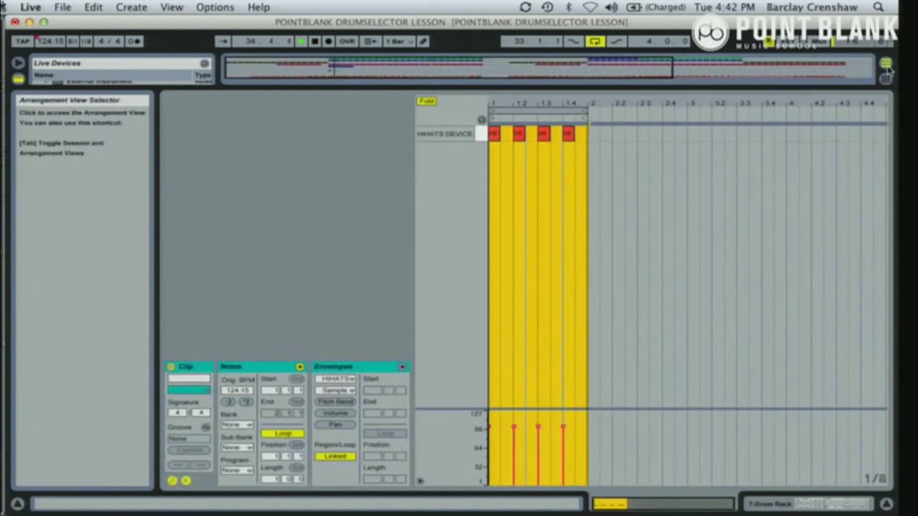
- Set the Drum Rack's Sample Selector macro to 16 and play the 7 Drum Rack track soloed
{"action": "left_click", "coordinate": [816, 509]}
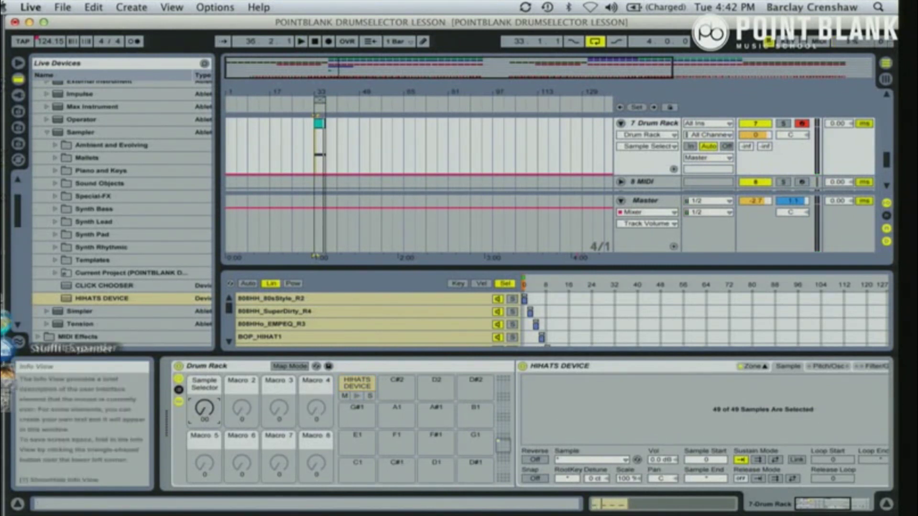
{"action": "left_click_drag", "start_coordinate": [204, 409], "coordinate": [204, 401]}
{"action": "left_click", "coordinate": [783, 123]}
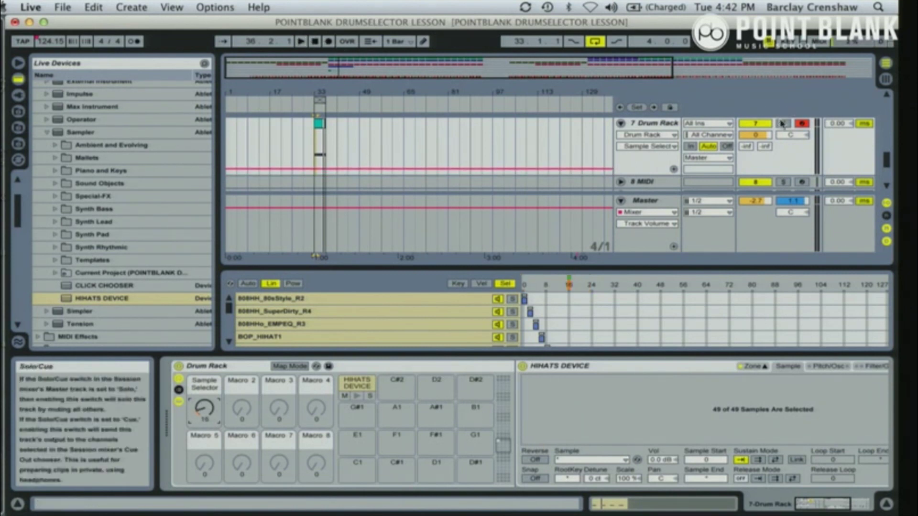
{"action": "key", "text": "space"}
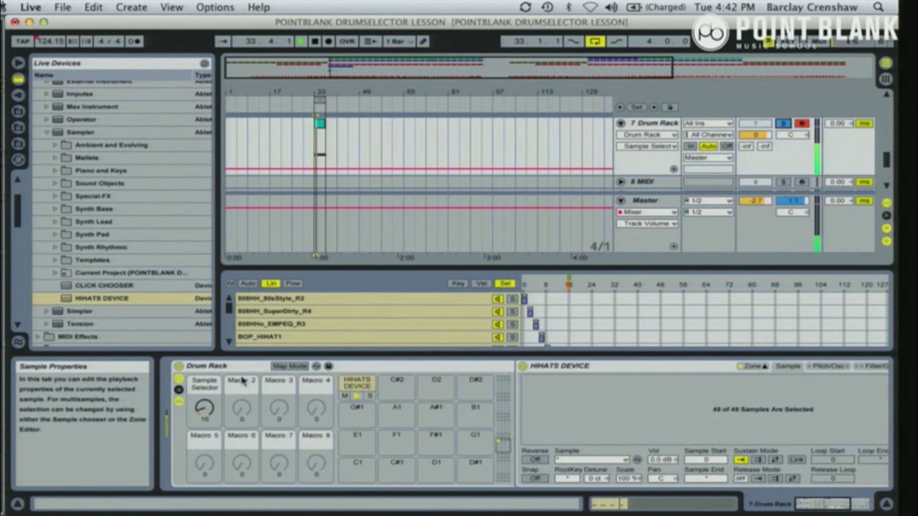
- Raise the HIHATS DEVICE Sampler's global volume to 2.25 dB during playback
{"action": "left_click", "coordinate": [828, 367]}
{"action": "left_click", "coordinate": [876, 369]}
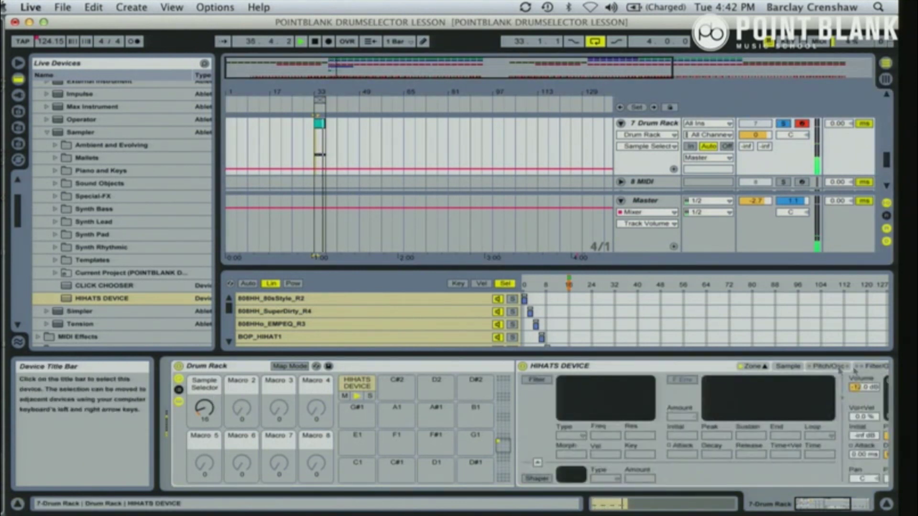
{"action": "left_click", "coordinate": [788, 366]}
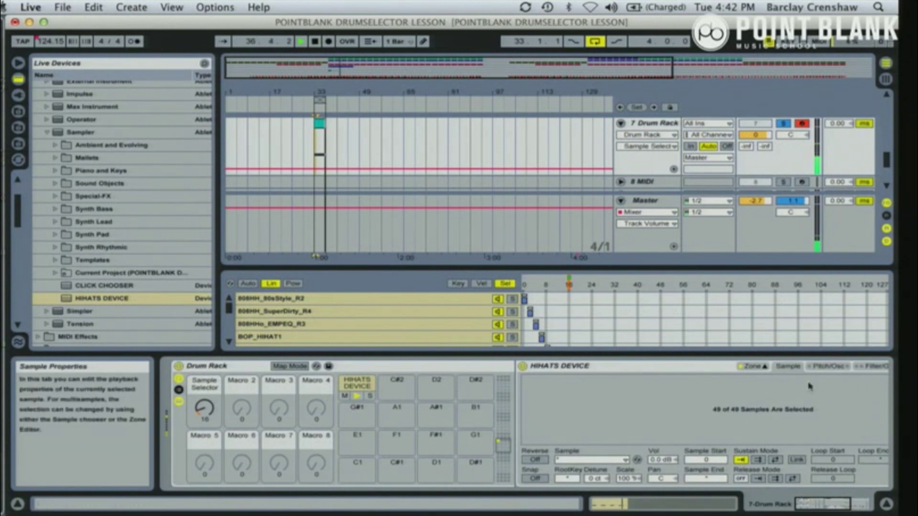
{"action": "left_click", "coordinate": [827, 505]}
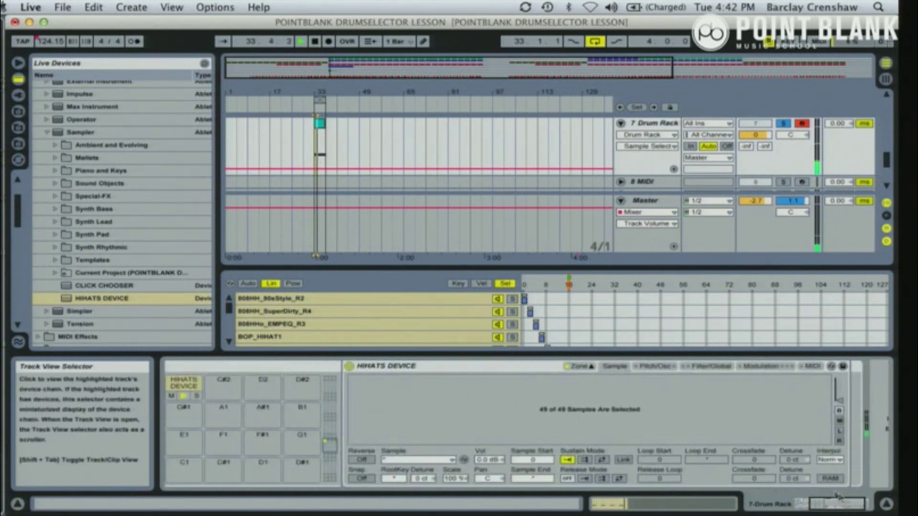
{"action": "left_click", "coordinate": [662, 367]}
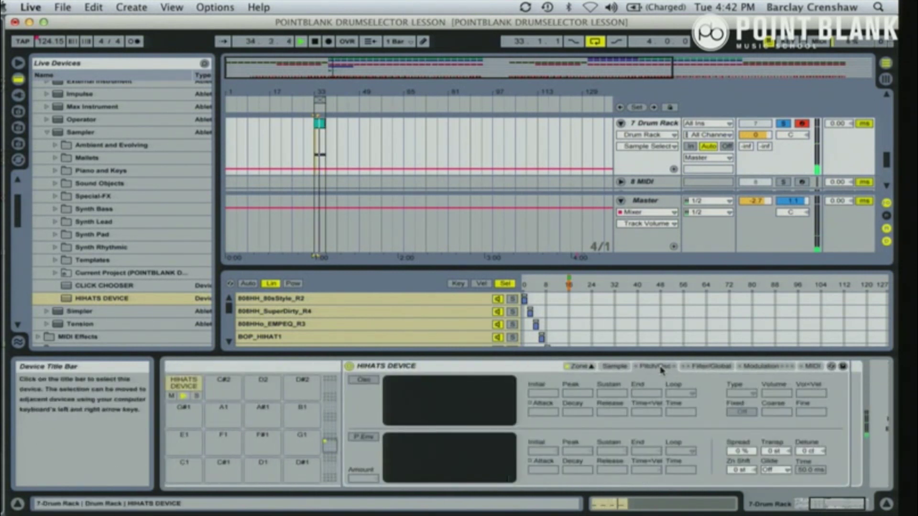
{"action": "left_click", "coordinate": [691, 367]}
{"action": "left_click_drag", "start_coordinate": [691, 387], "coordinate": [690, 369]}
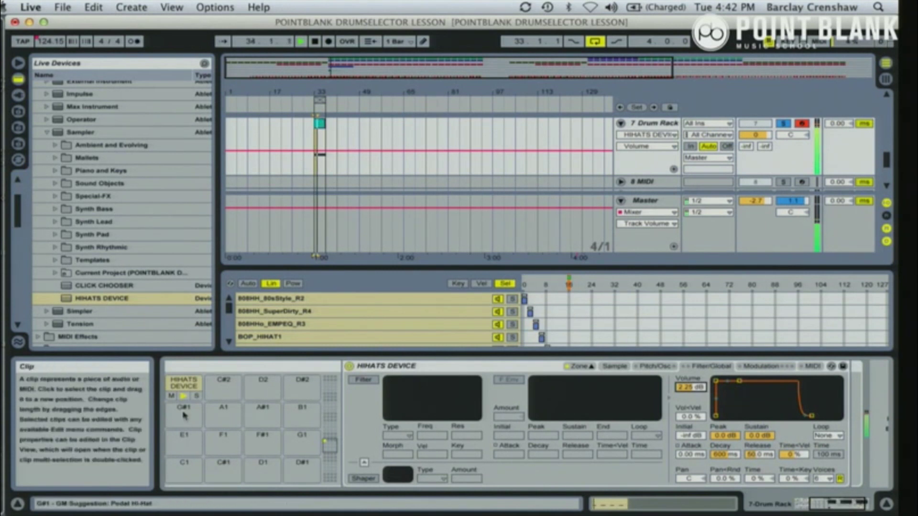
- Sweep the Sample Selector macro through 41 and 74 up to 100 to audition different hi-hats, and stop playback
{"action": "left_click", "coordinate": [824, 506]}
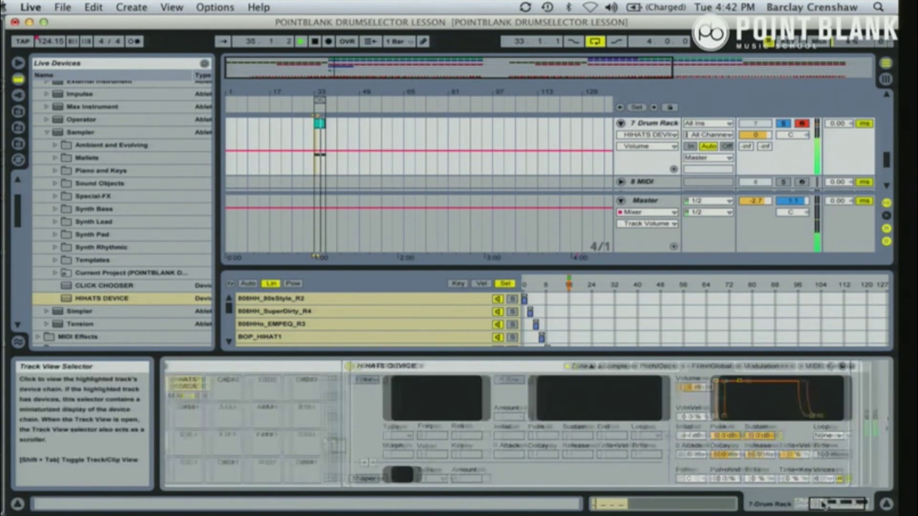
{"action": "left_click_drag", "start_coordinate": [823, 505], "coordinate": [808, 505]}
{"action": "left_click_drag", "start_coordinate": [205, 410], "coordinate": [205, 395]}
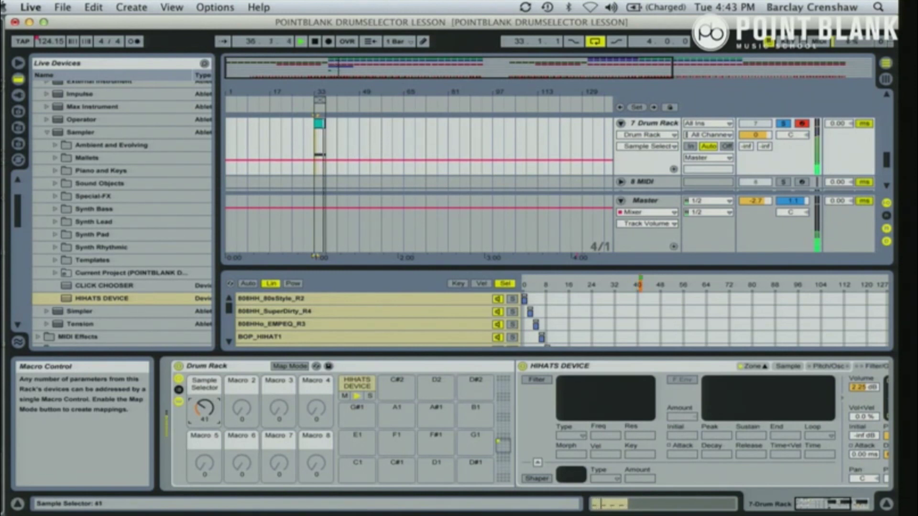
{"action": "left_click_drag", "start_coordinate": [205, 395], "coordinate": [204, 381]}
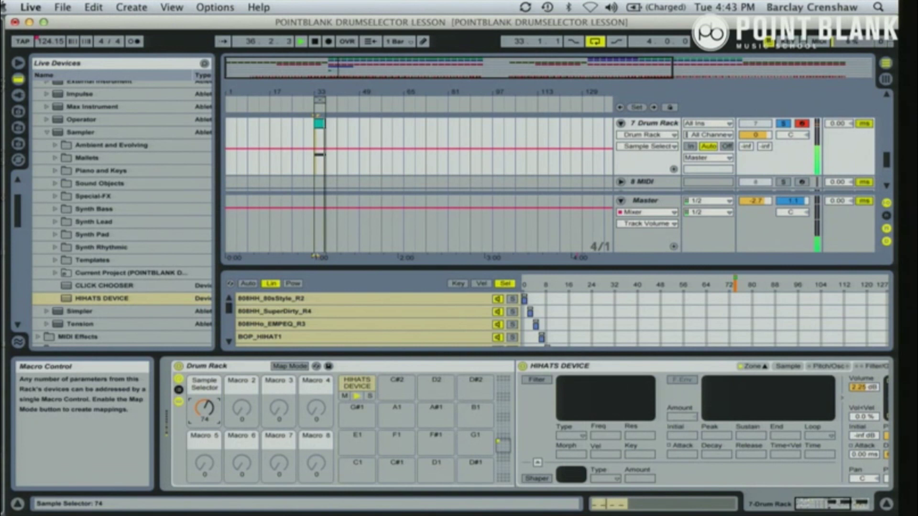
{"action": "left_click_drag", "start_coordinate": [205, 379], "coordinate": [205, 368]}
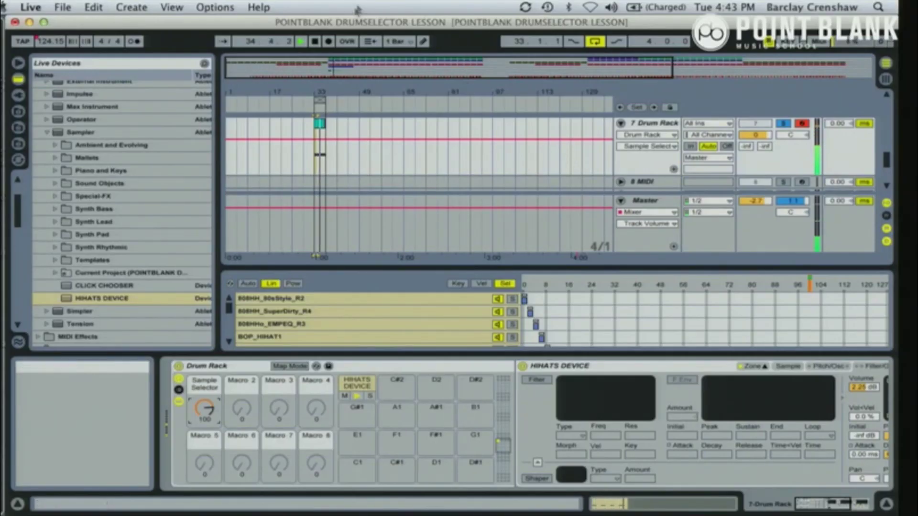
{"action": "left_click", "coordinate": [315, 42]}
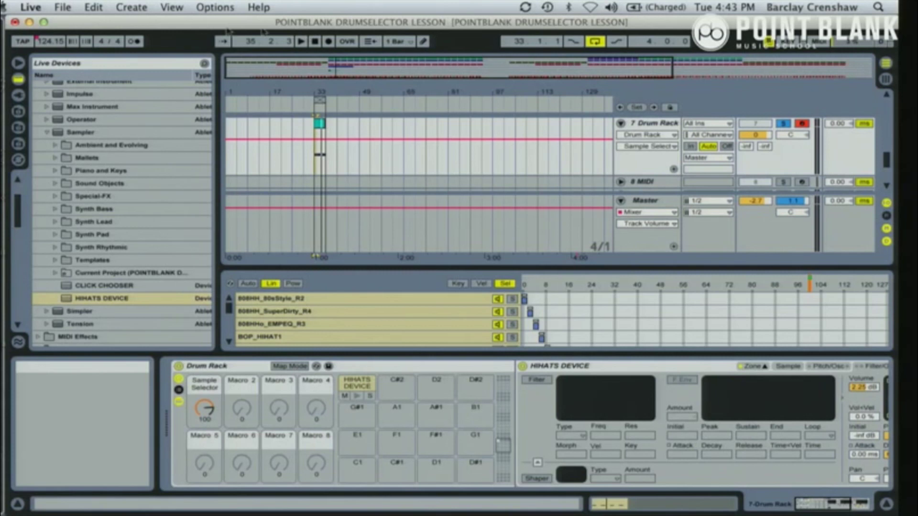
- Show the file browser with the hi-hat sample files
{"action": "left_click", "coordinate": [18, 143]}
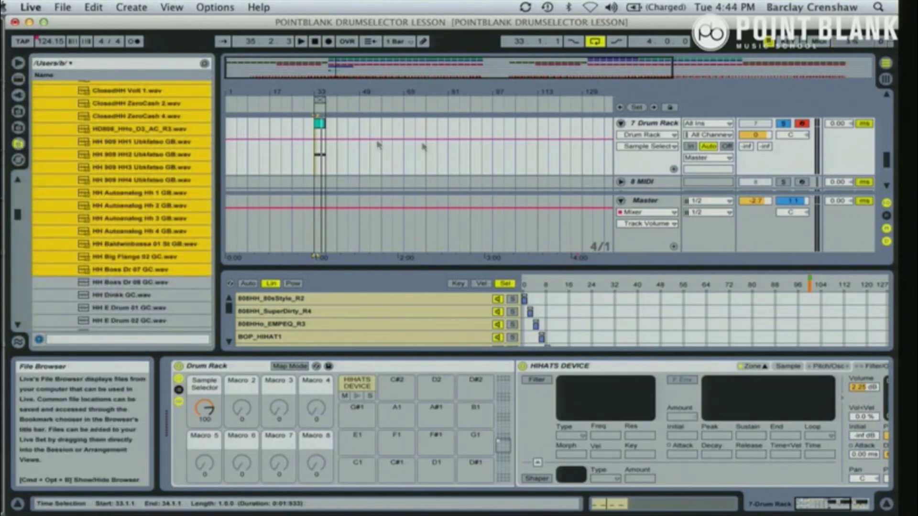